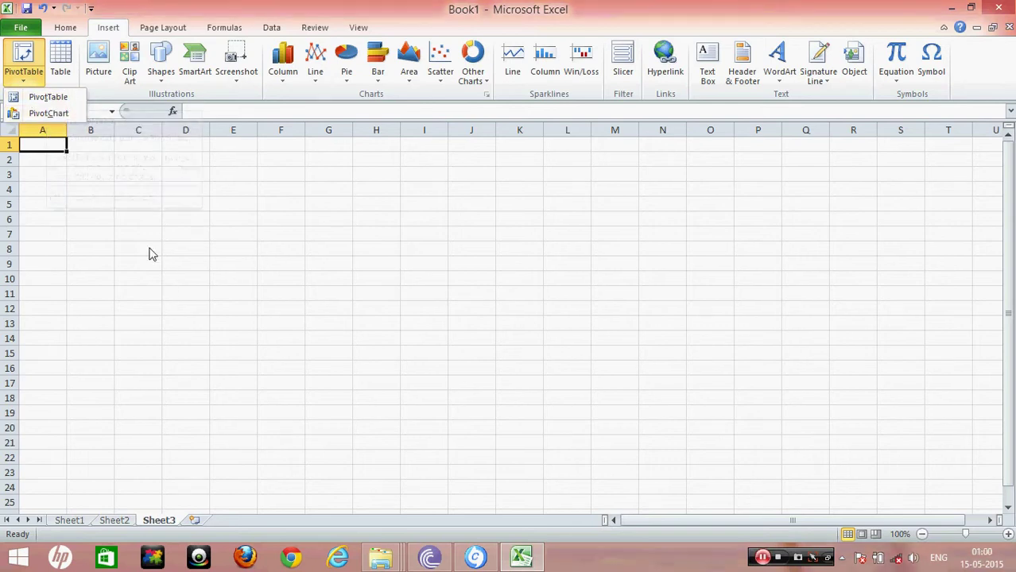
- Enter the column headers Item in cell C5 and Amount in cell D5 of Sheet3
left_click(127, 219)
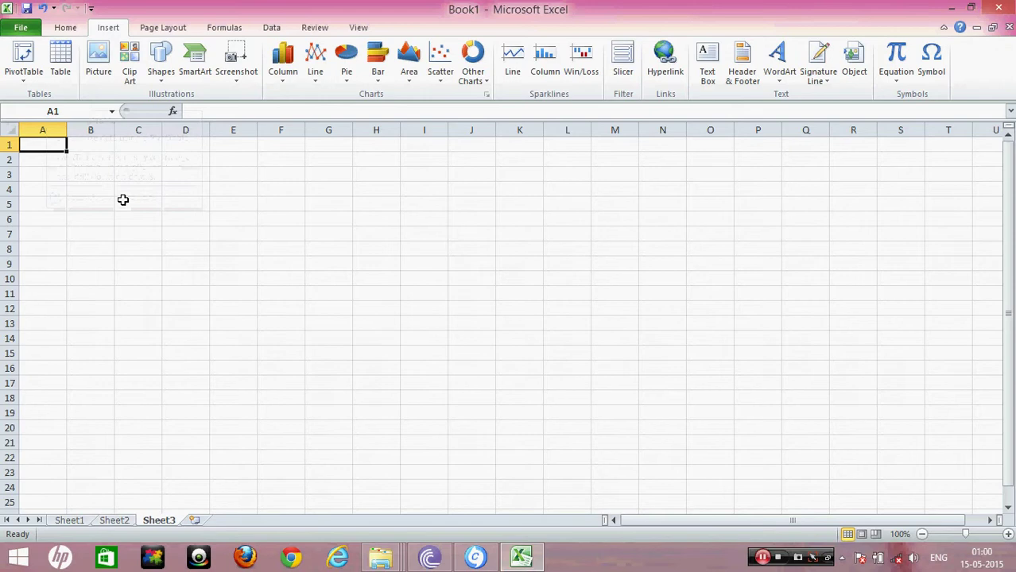
left_click(123, 200)
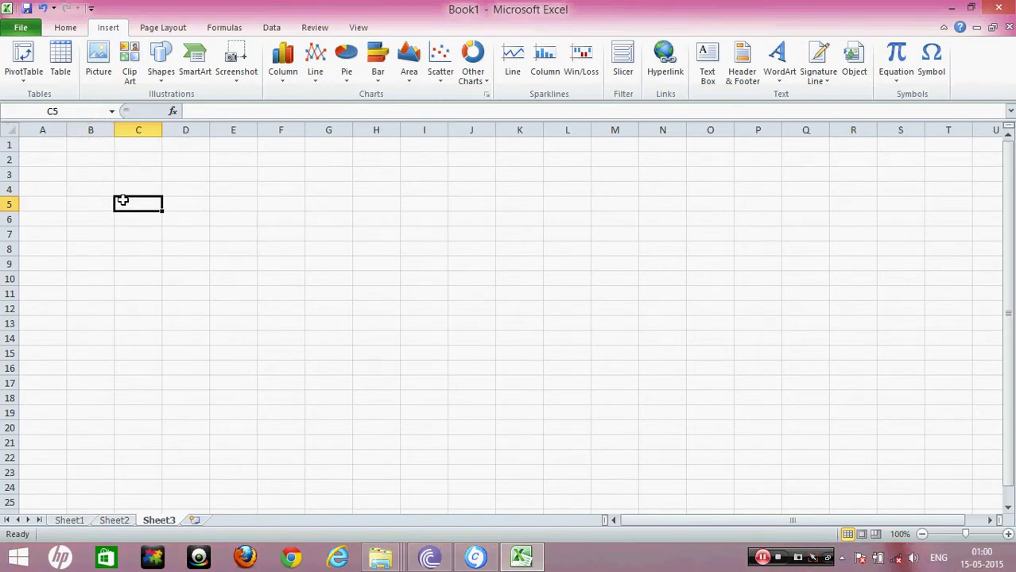
type("Item")
key("Tab")
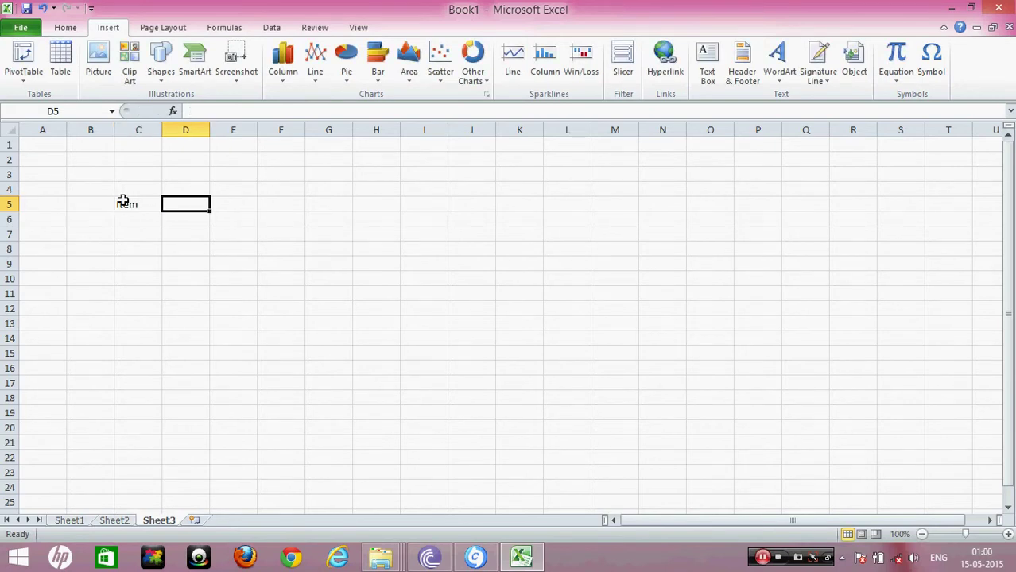
type("Amount")
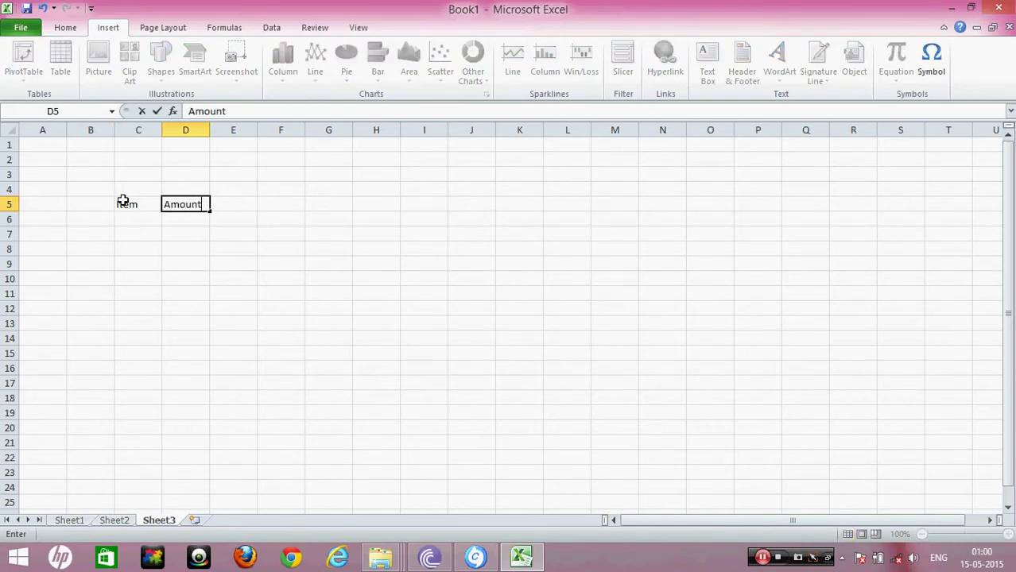
key("Tab")
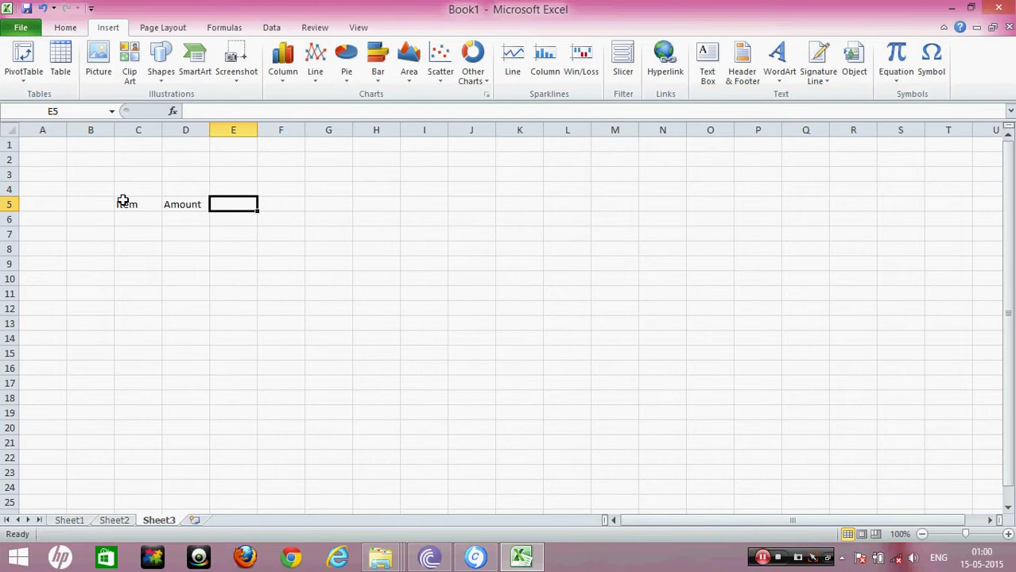
- Replace the header in D5 with Place and enter Amount as the header in E5
key("Left")
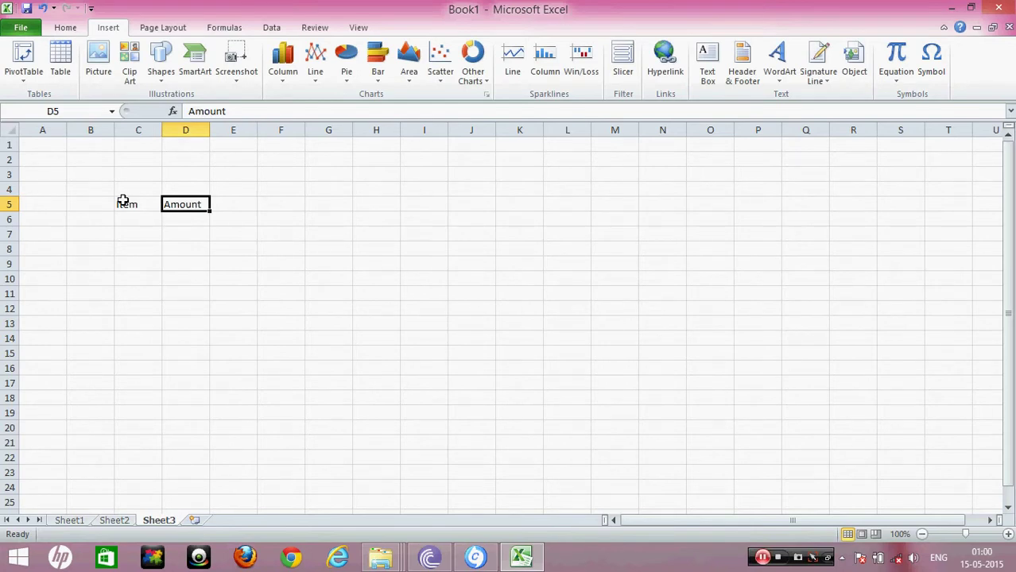
type("Place")
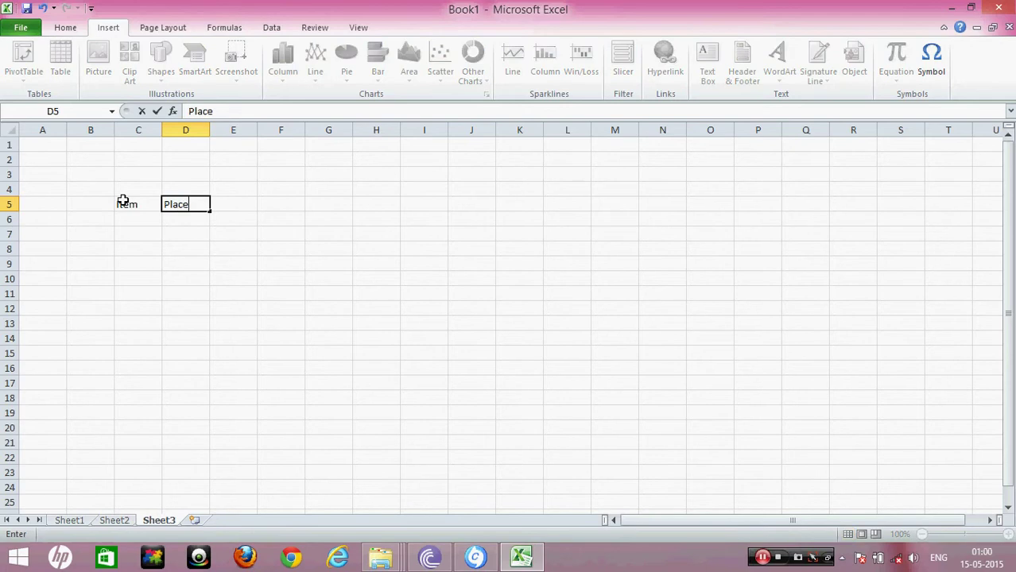
key("Tab")
type("Am")
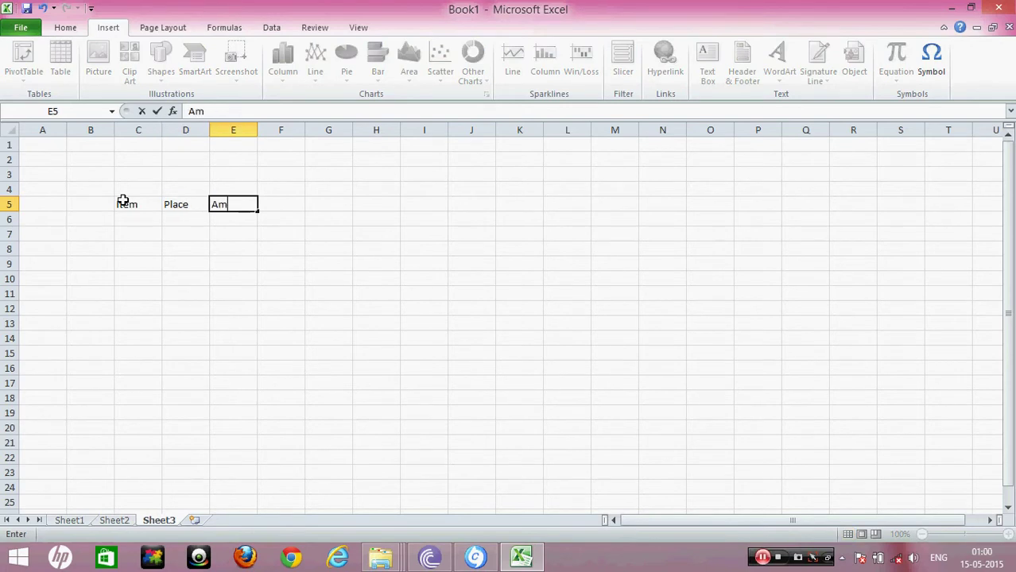
type("ount")
key("Return")
- Fill the Item column with a in C6:C14 and b in C15:C25, one entry per row
key("Left")
key("Left")
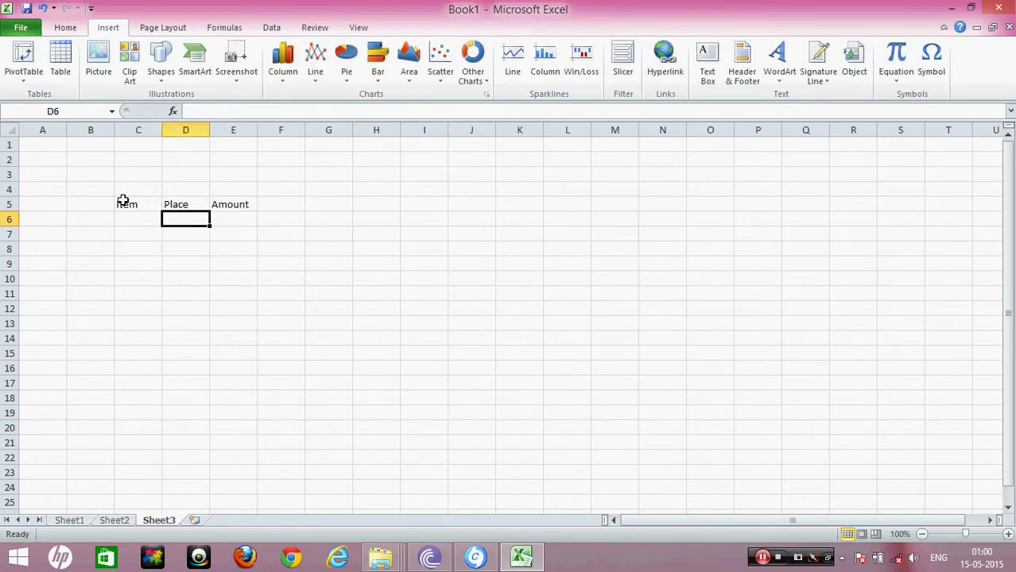
type("a")
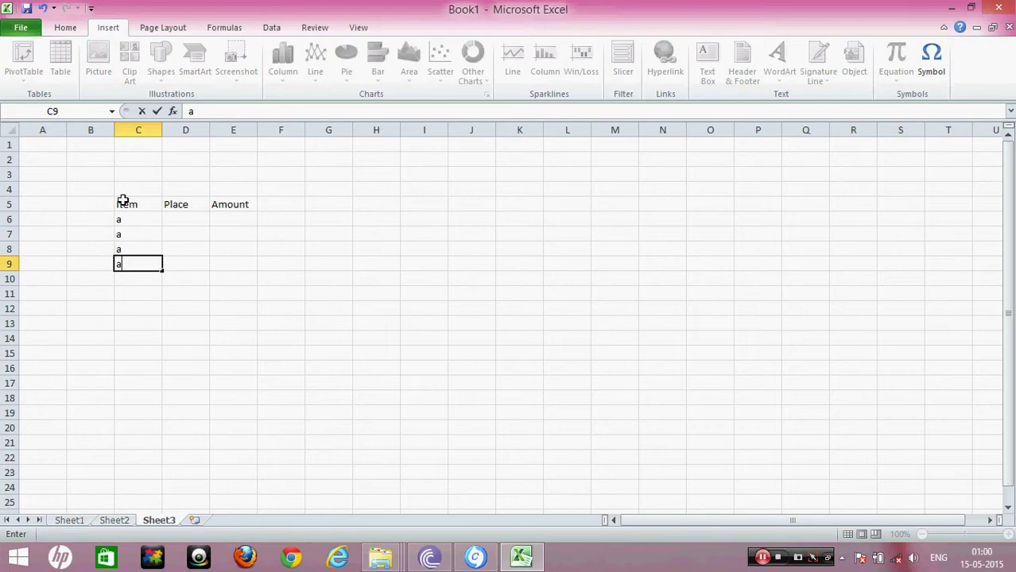
type(" a a aaa a a")
key("Up")
key("Up")
type("a")
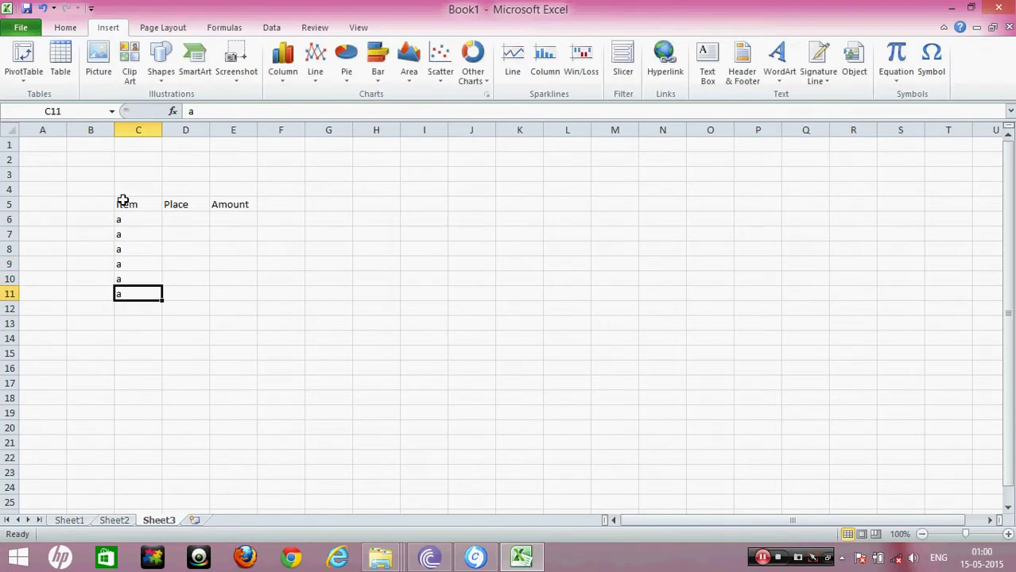
type(" a a a a a b")
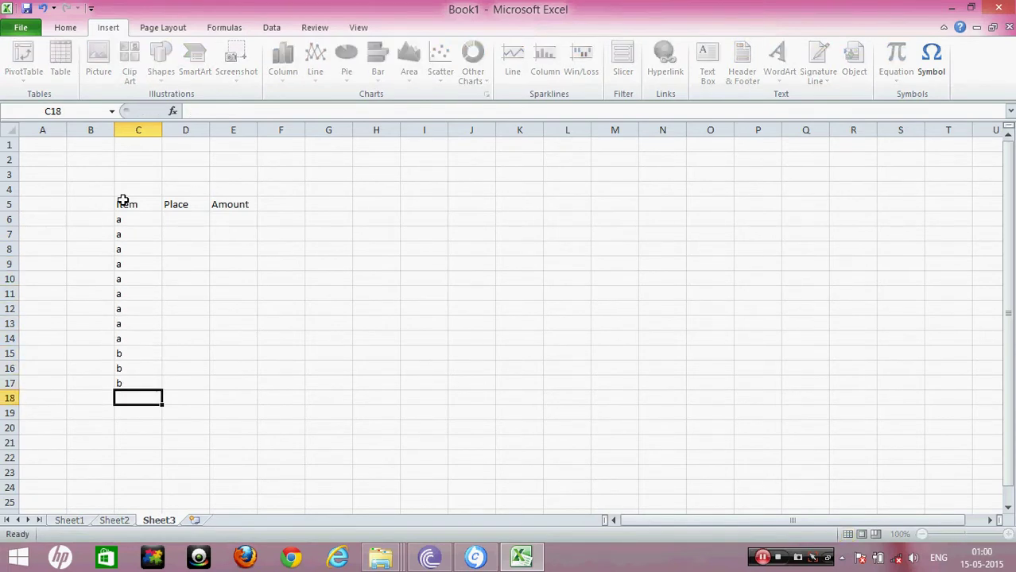
type(" b b b b b b b b")
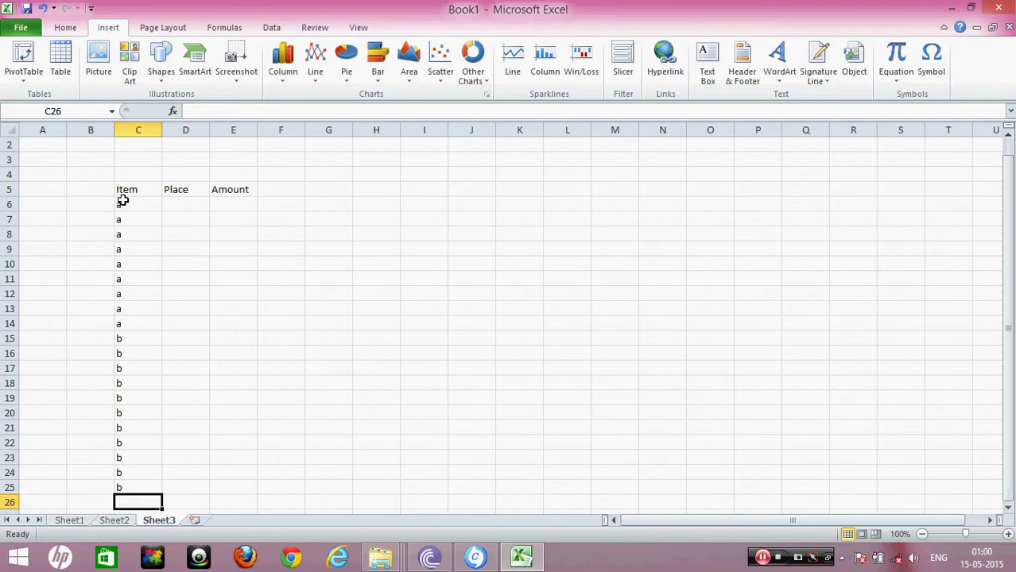
- Continue the Item column with c in C26:C35 and d in C36:C40, correcting the doubled letter in C37
type(" b b c c c c")
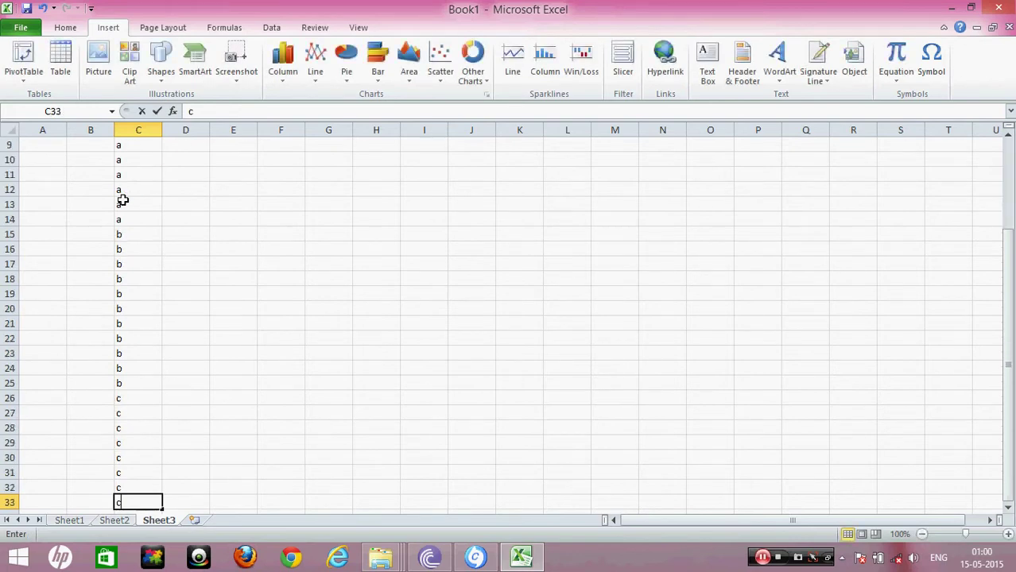
type(" c c c c c c d dd d d")
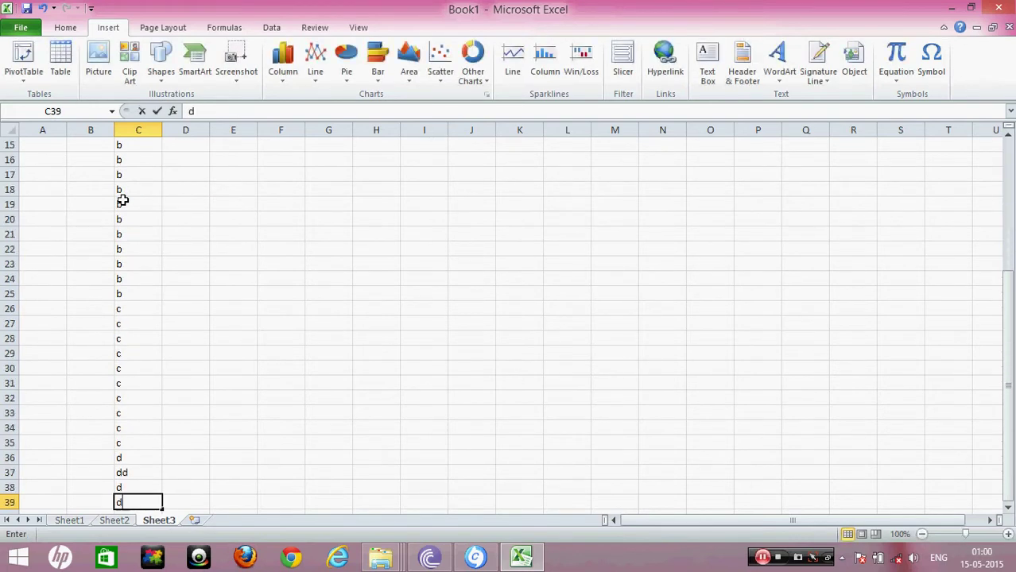
key("Up")
key("Up")
type("d")
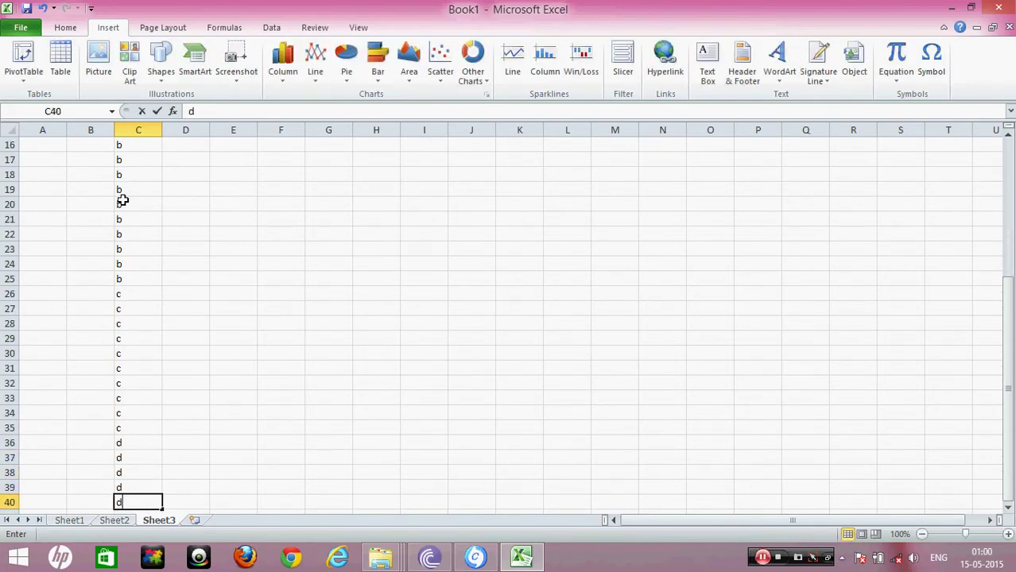
- Extend the Item column with e in C41:C48, f in C49:C53, g in C54:C61 and h in C62:C72
type("   d e e e")
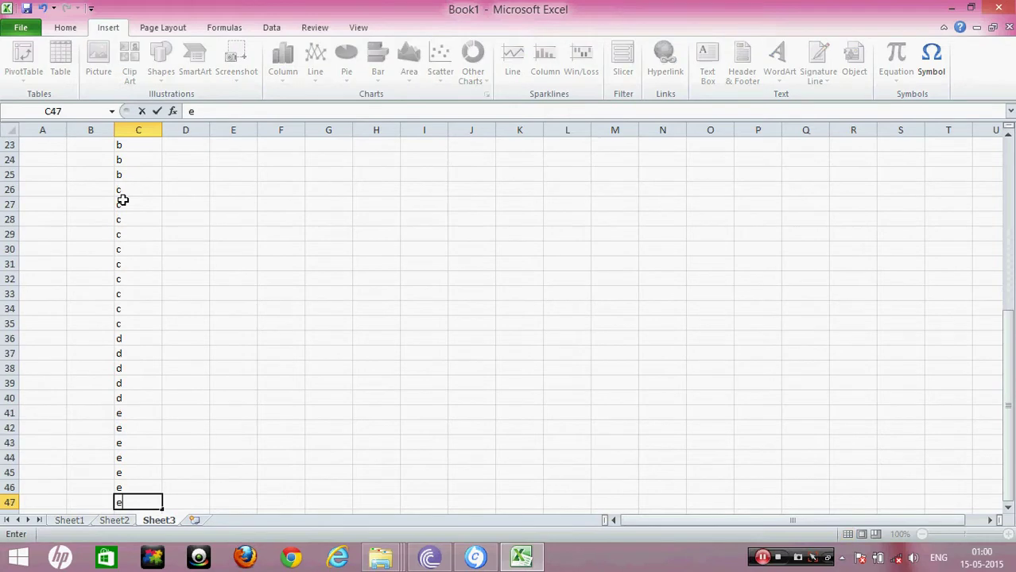
type(" e e e e e f f f f f g g")
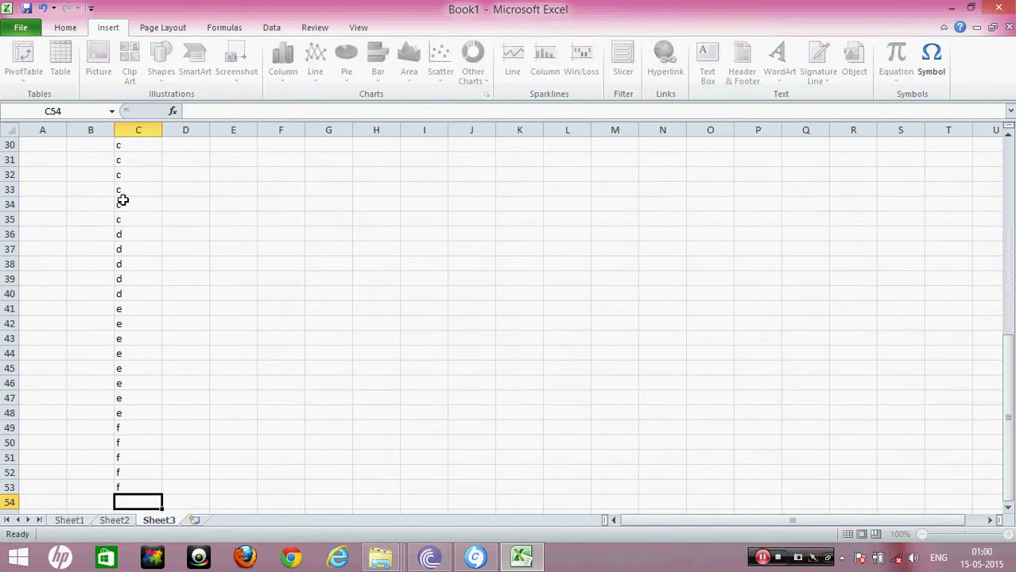
type(" g")
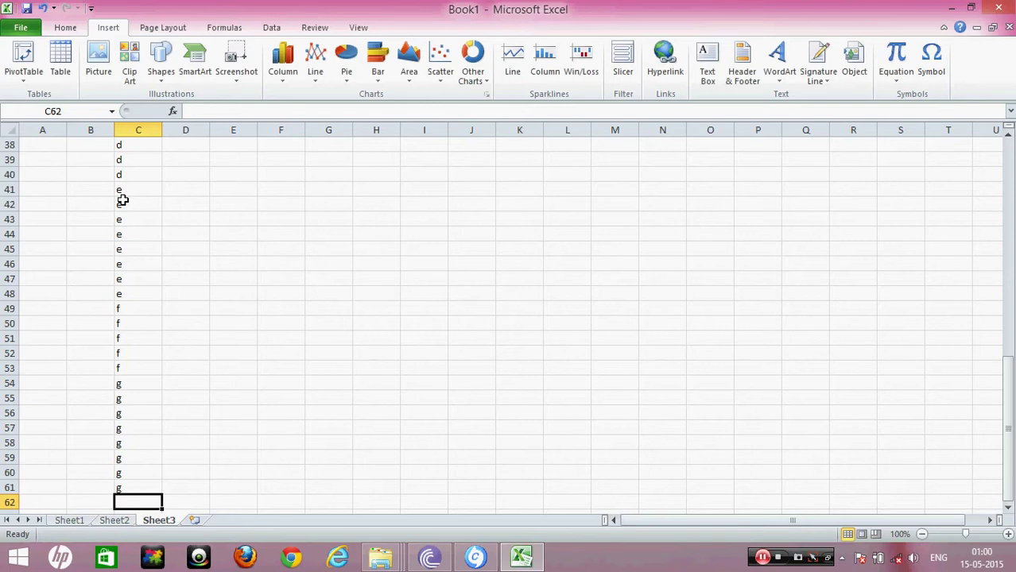
type(" g g g g g h")
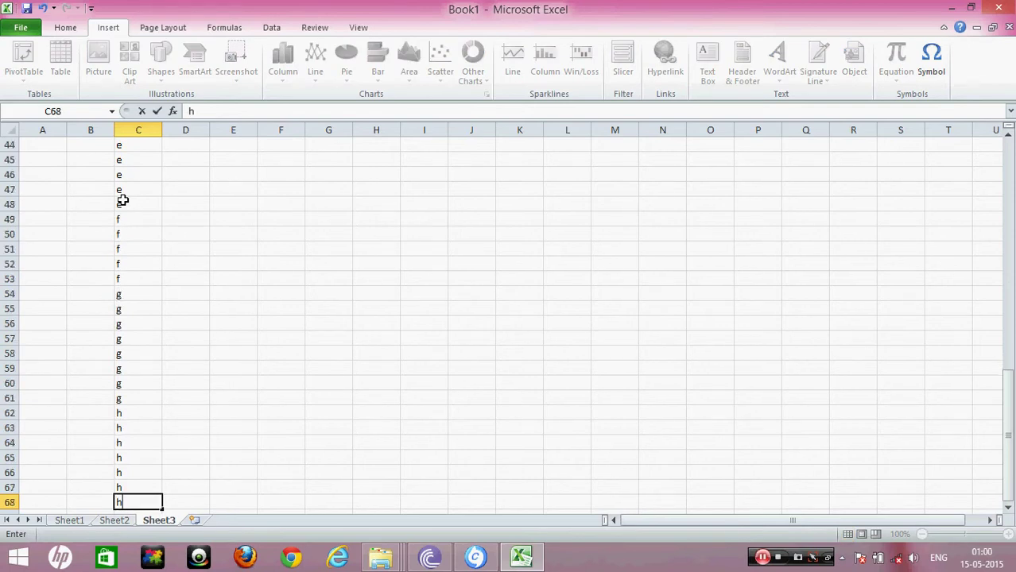
type(" h h h h h h h h h h i")
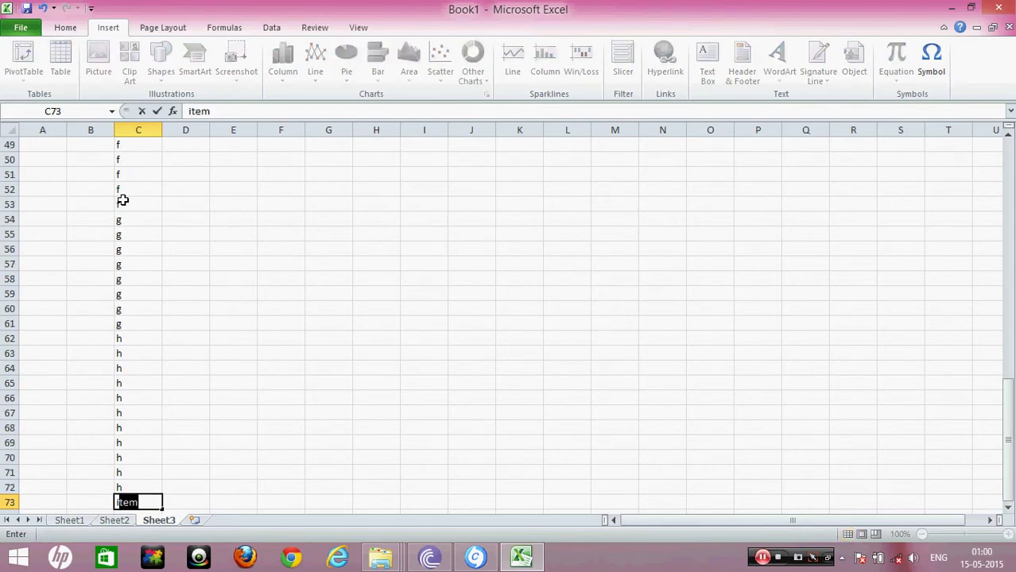
- Complete the Item column with i in C73:C77, without the autocompleted word, and j in C78:C82
key("Return")
key("Up")
type("i")
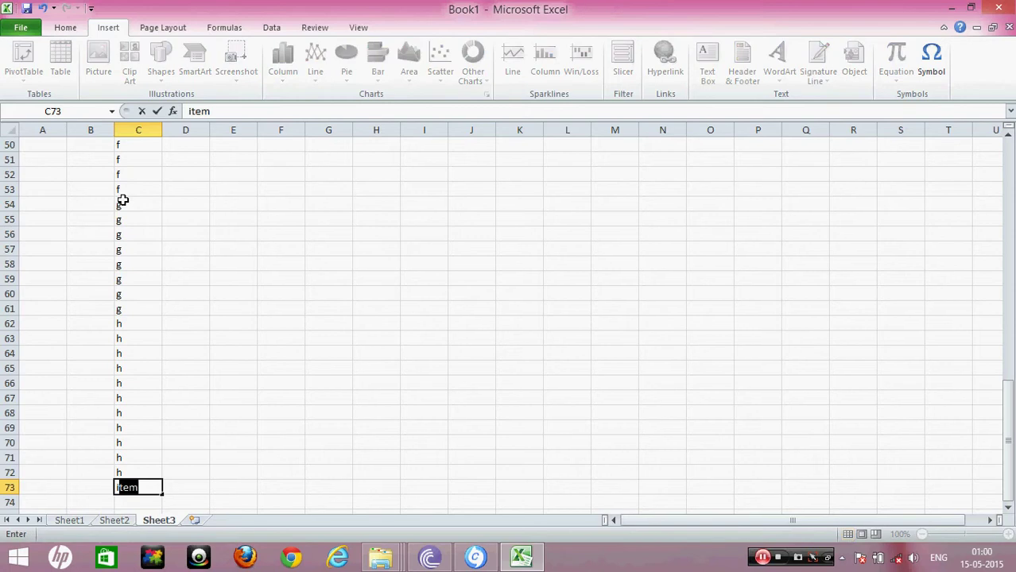
key("Delete")
key("Return")
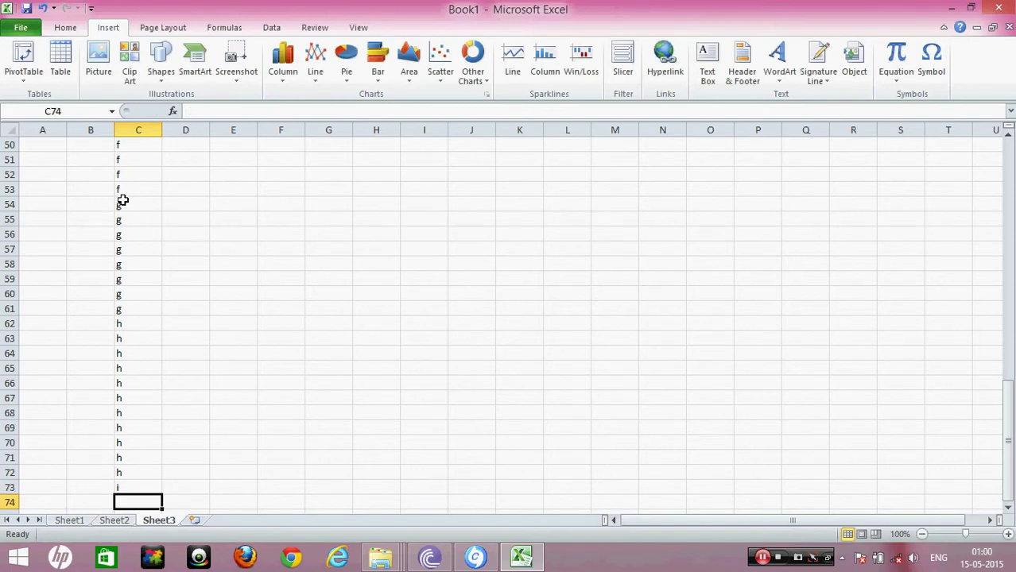
type("i i i i j j")
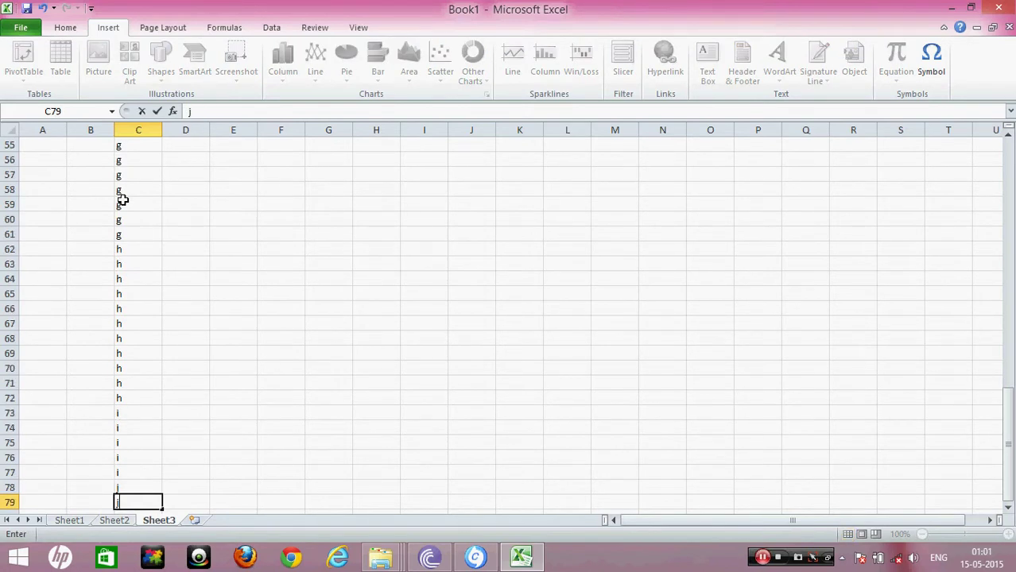
type(" j j j")
- Start the Place column by entering bbsr, ctk, bbsr and ctk in D6:D9
key("Up")
key("Right")
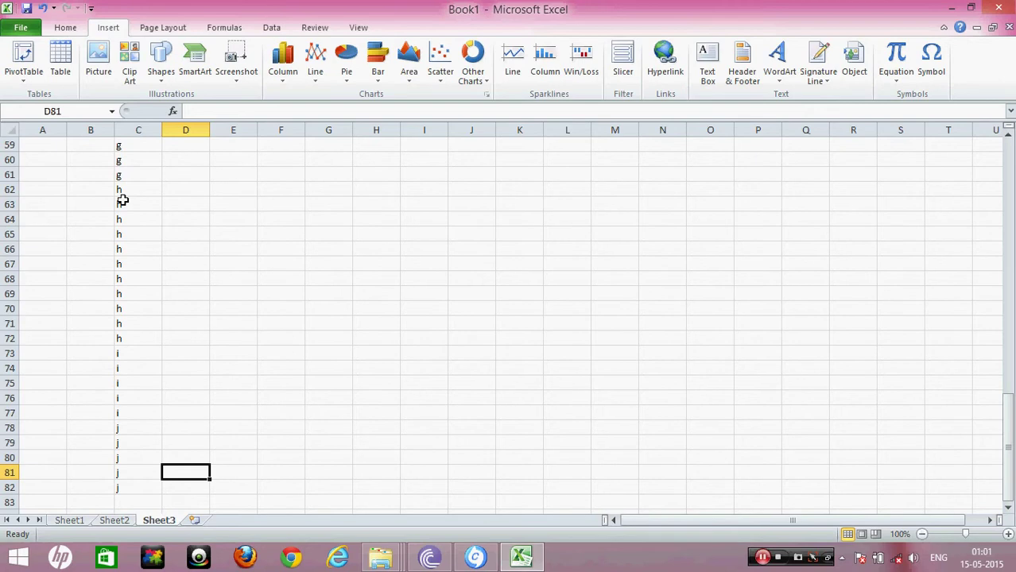
key("ctrl+Up")
key("Down")
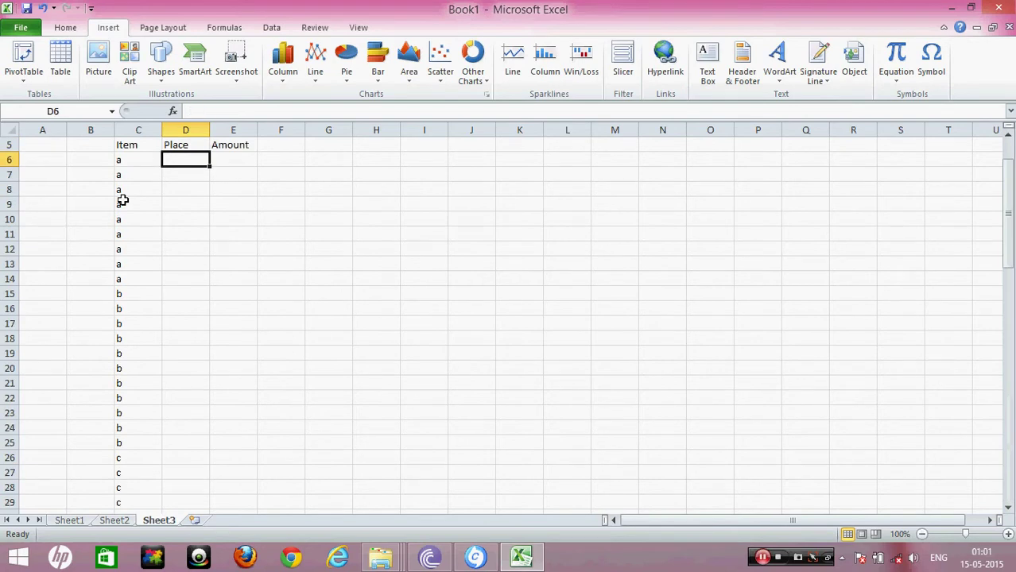
type("bbsr")
key("Return")
type("ctk")
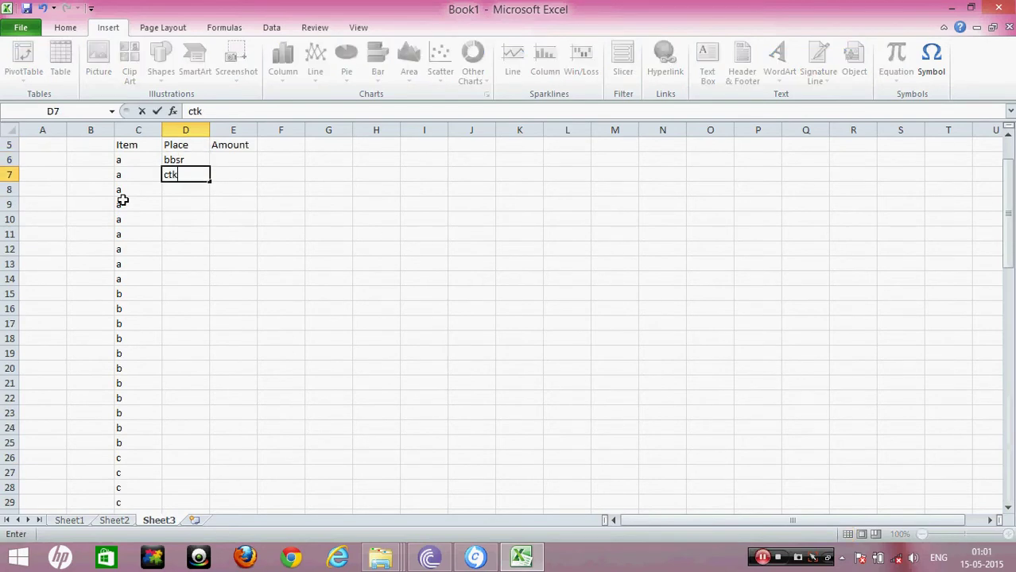
key("Return")
type("bb")
key("Return")
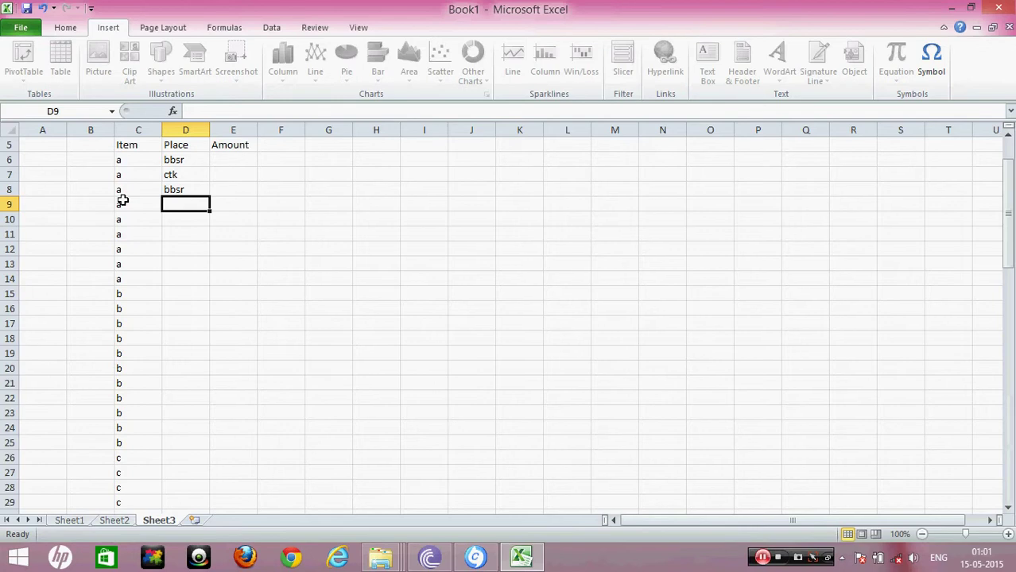
type("c")
key("Return")
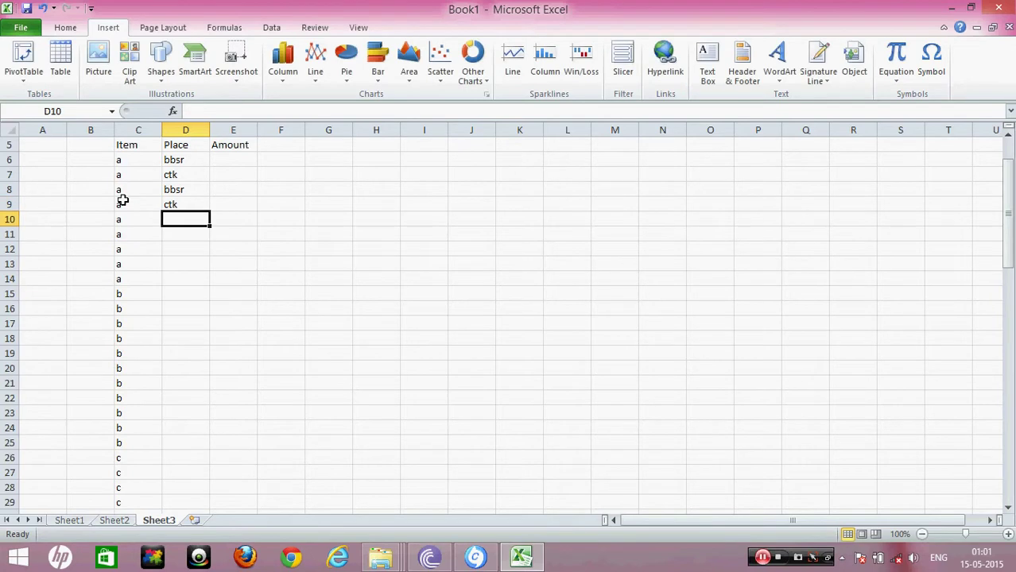
- Enter balasore, angul, balasore and angul in cells D10:D13 of the Place column
type("bala")
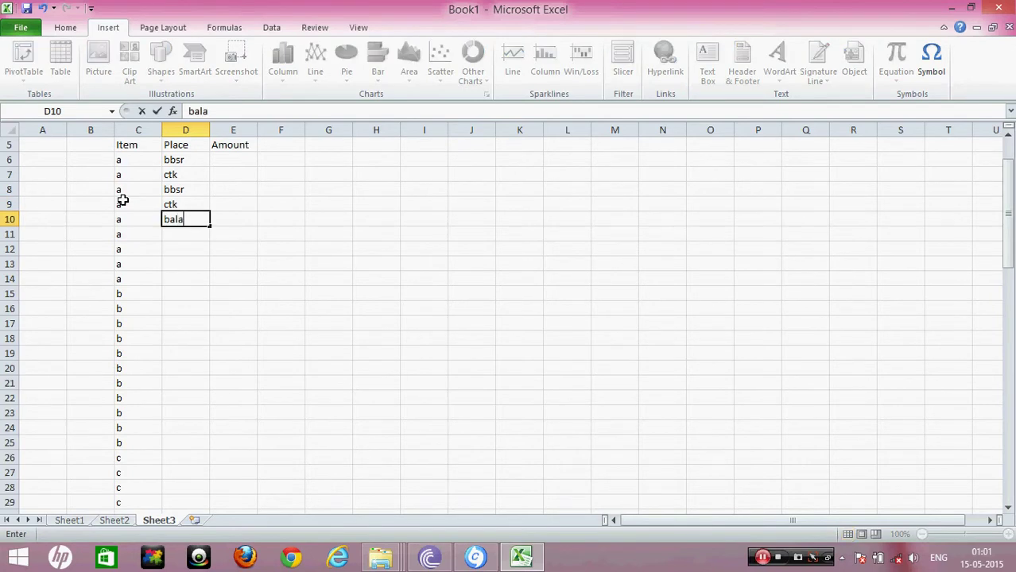
type("sore")
key("Return")
type("angul")
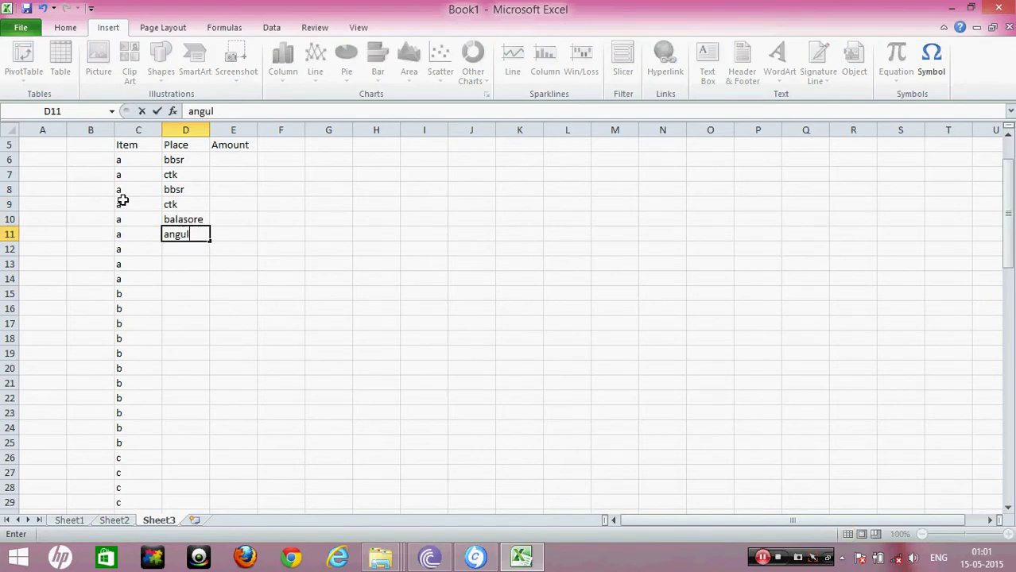
key("Return")
type("balasore")
key("Return")
type("angul")
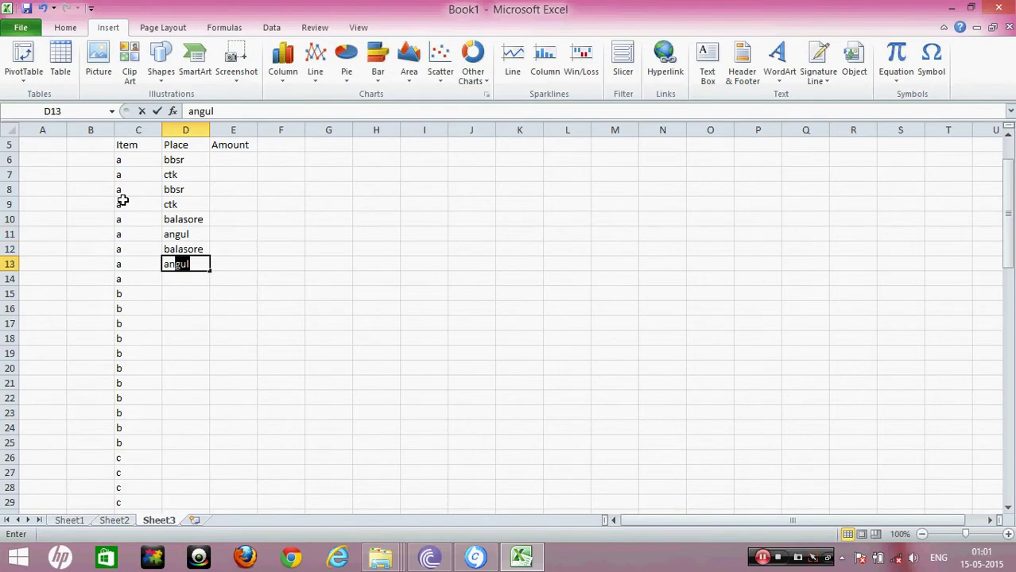
key("Return")
- Enter bbsr, ctk and balasore in cells D14:D16 of the Place column
type("bbsr")
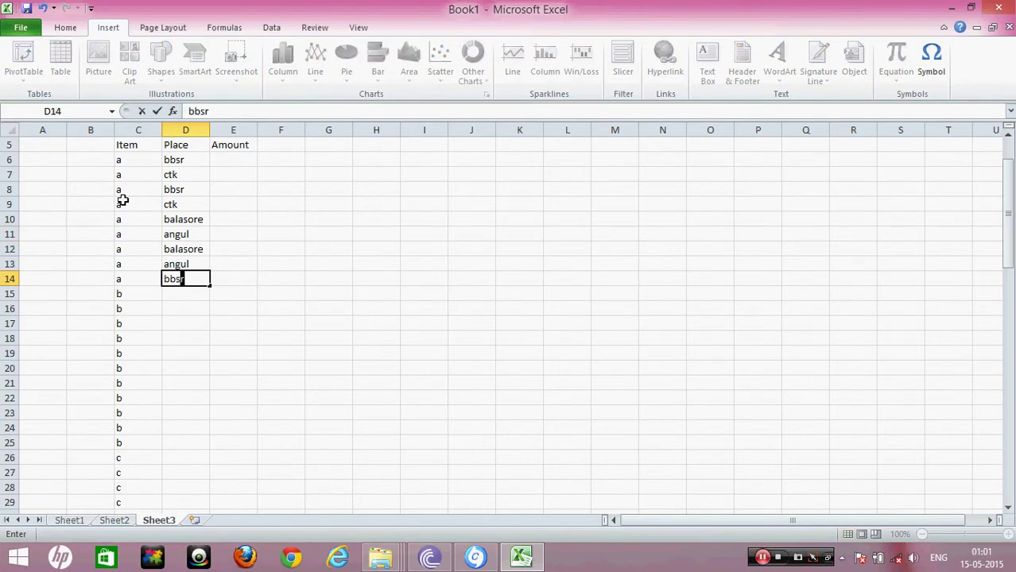
key("Return")
type("c")
key("Return")
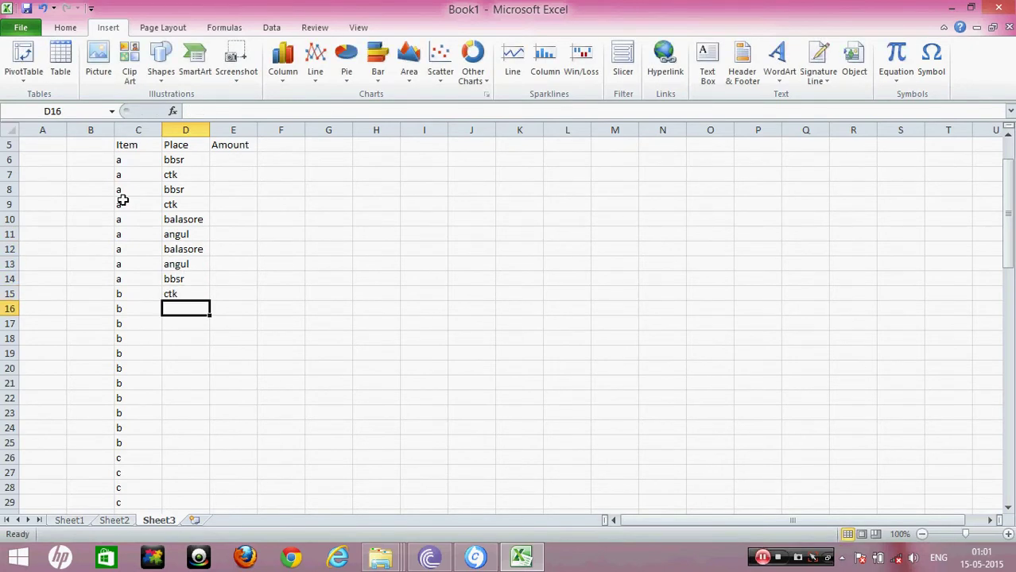
type("balasore")
key("Return")
- Continue the Place column with keonjhar in D17:D18 and bbsr in D19
type("keo")
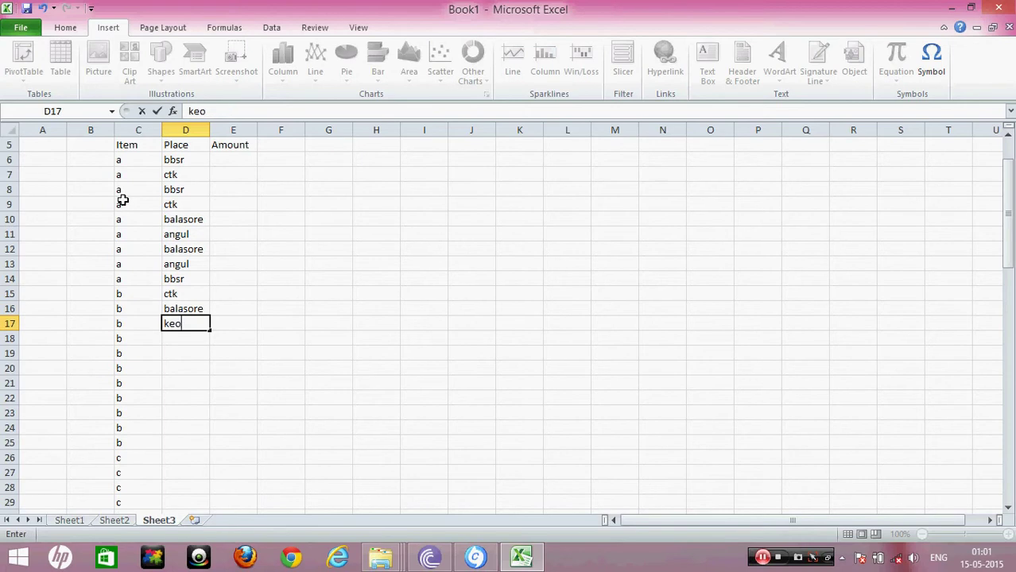
type("njhar")
key("Return")
type("keo")
key("Return")
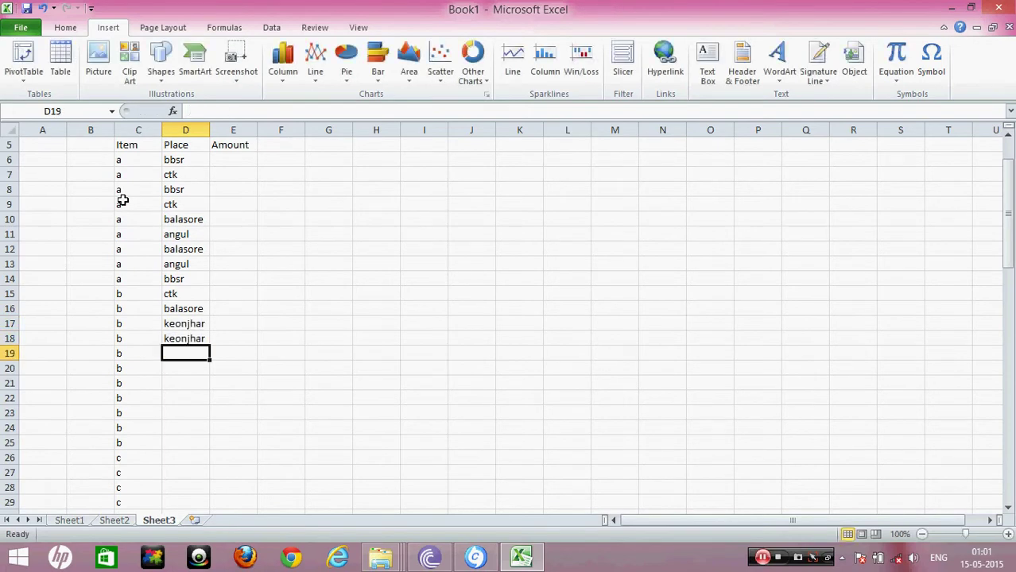
type("bb")
key("Return")
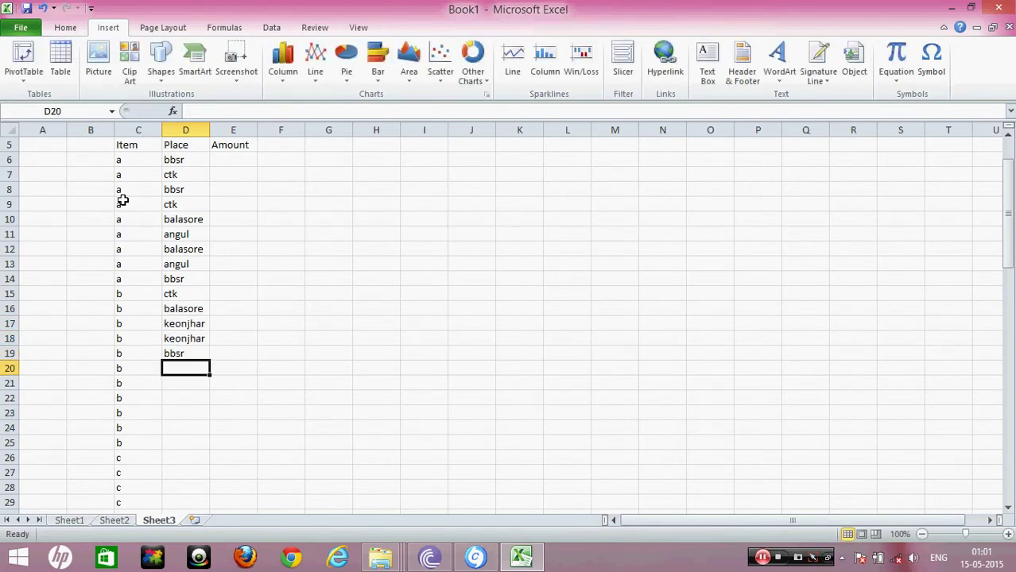
- Enter keonjhar in D20, balasore in D21 and bhadrak in D22:D23 of the Place column
type("keo")
key("Return")
type("ba")
key("Return")
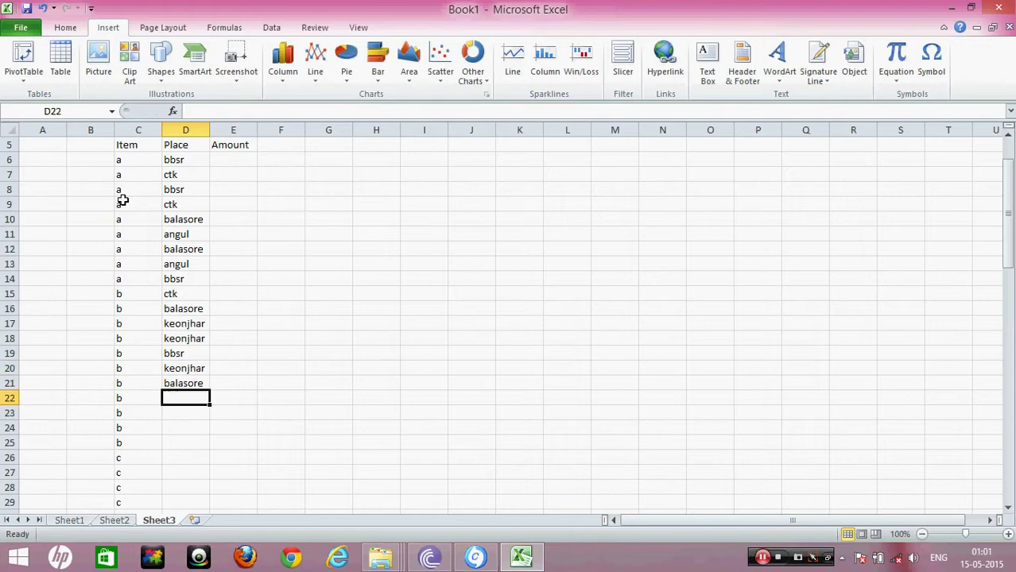
type("bhadrak")
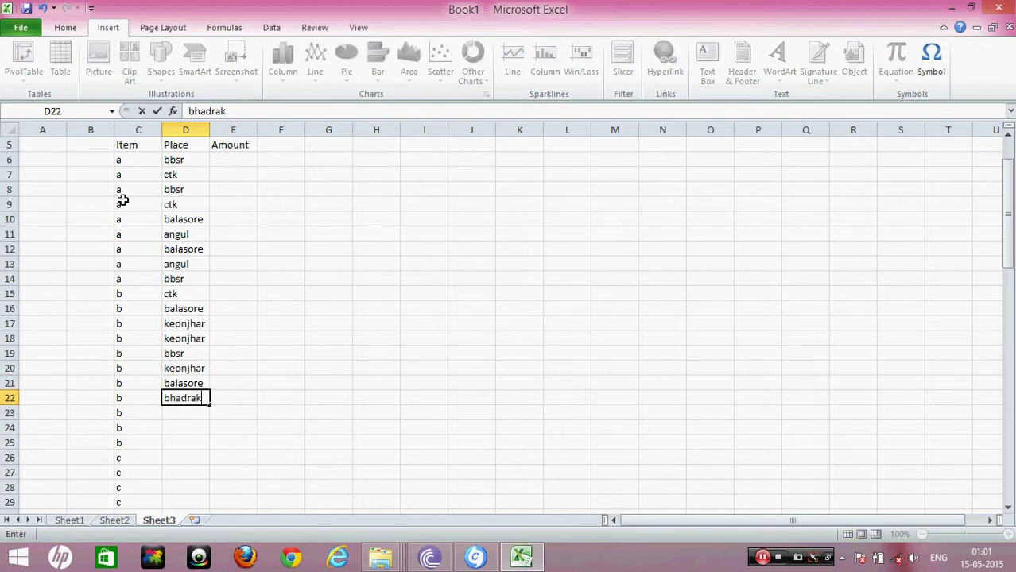
key("Return")
type("bh")
key("Return")
- Enter balasore in D24 and keonjhar in D25 of the Place column
type("balasore")
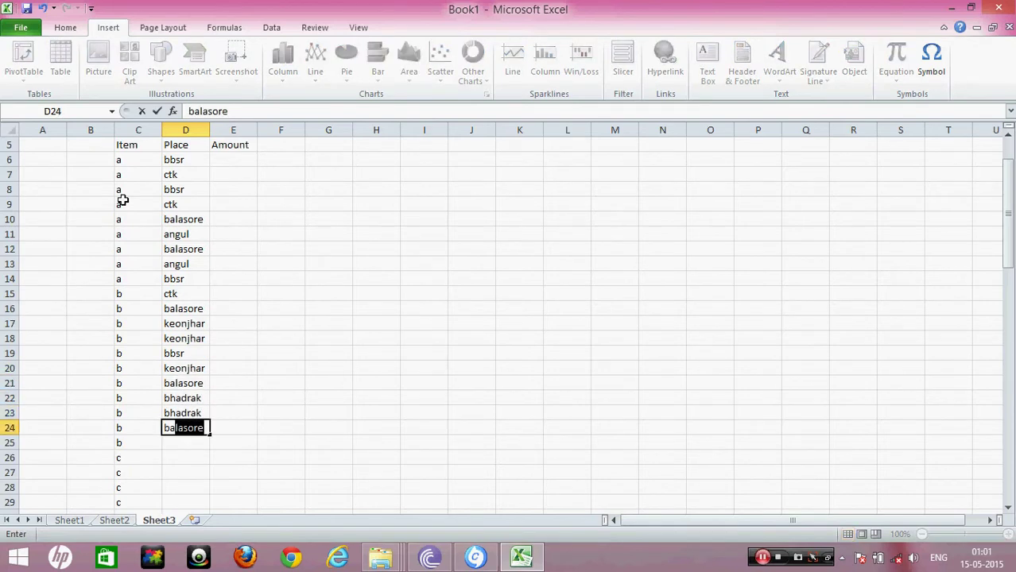
key("Return")
type("k")
key("Return")
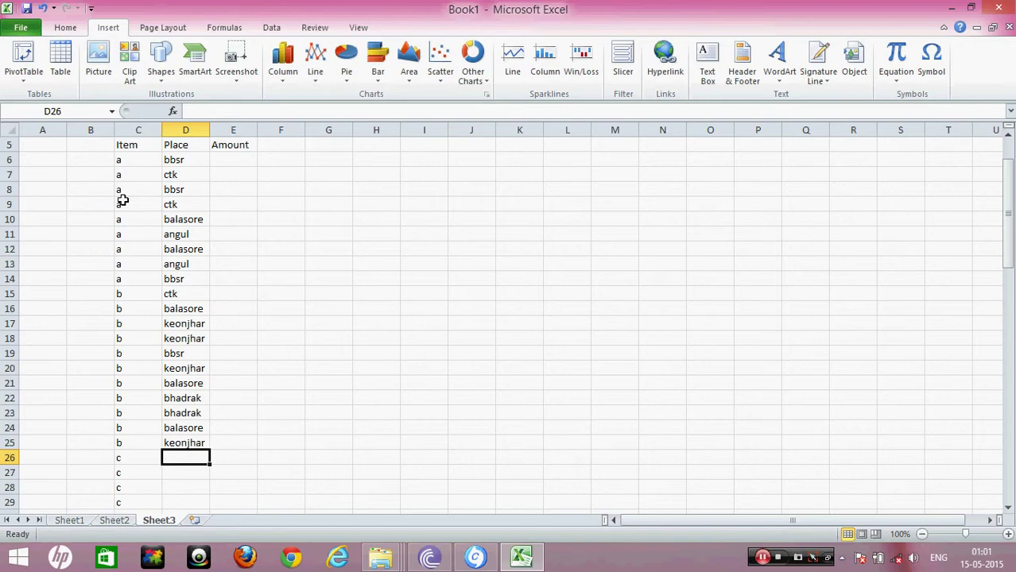
- Copy the Place entries D8:D19 and paste them further down the column so that D26:D38 is filled
left_click_drag(170, 189, 191, 333)
key("ctrl+c")
scroll(195, 349, "down", 3)
left_click(188, 324)
key("ctrl+v")
- Paste the copied block of places into the Place column again at D39 and at D51
scroll(191, 354, "down", 4)
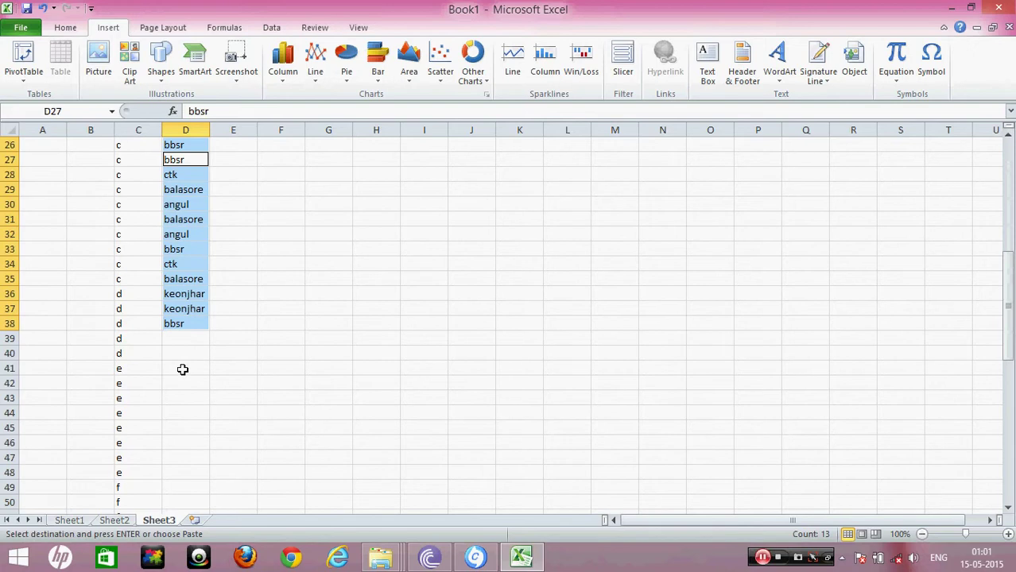
left_click(185, 344)
key("ctrl+v")
scroll(189, 374, "down", 5)
left_click_drag(189, 324, 191, 310)
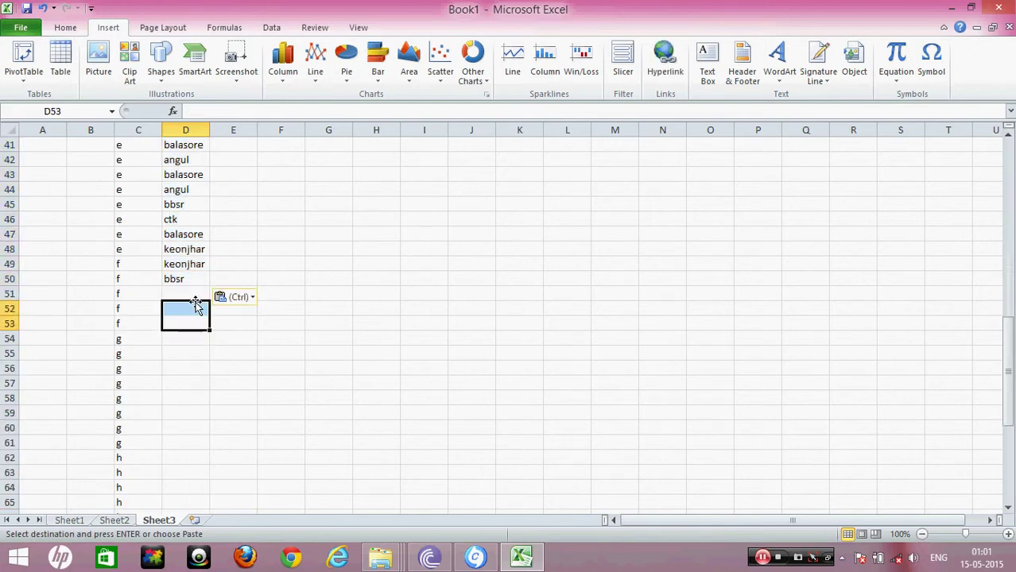
left_click(188, 291)
key("ctrl+v")
- Paste the copied places twice more, starting at D63 and at D75, to fill the column through D86
scroll(191, 357, "down", 5)
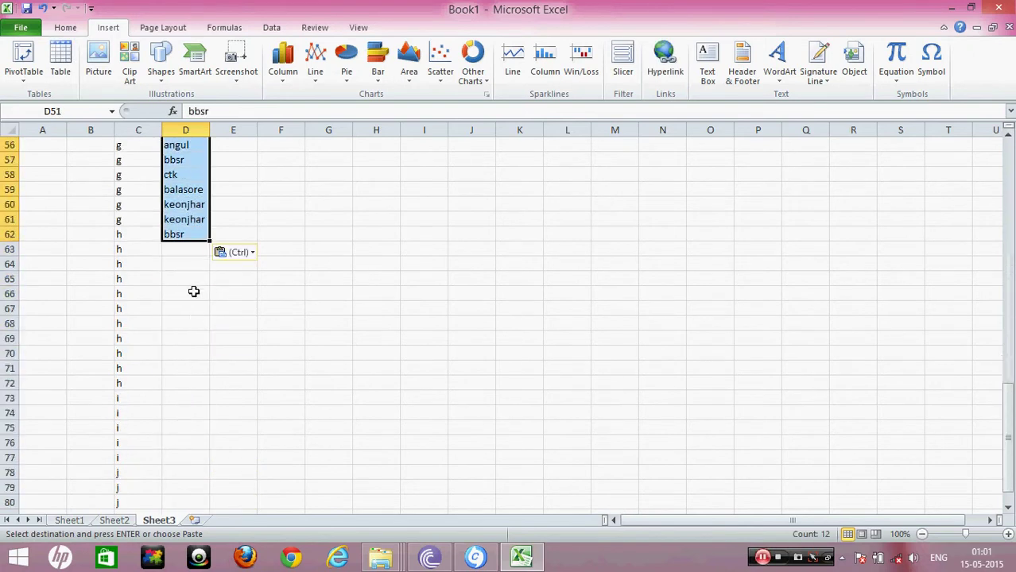
left_click(188, 252)
key("ctrl+v")
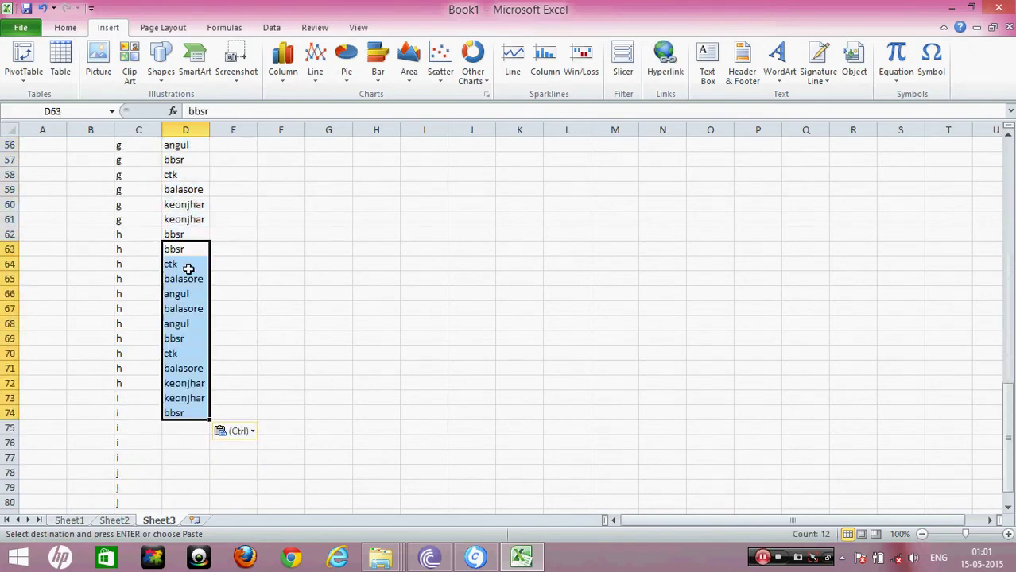
scroll(188, 318, "down", 2)
left_click(180, 348)
key("ctrl+v")
- Enter k in C83:C86 so the Item column reaches the last pasted place
scroll(188, 381, "down", 2)
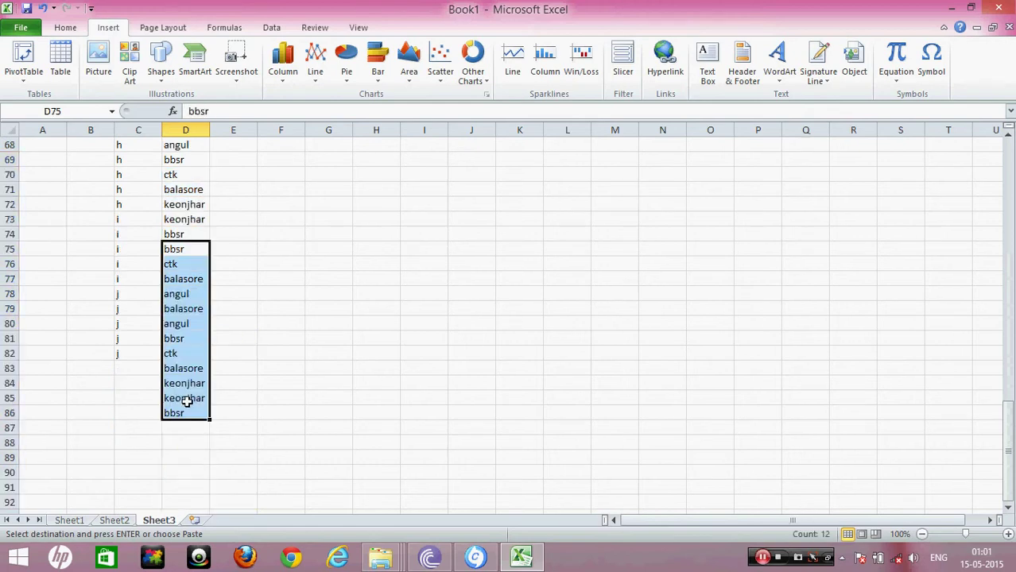
left_click(137, 365)
type("k")
key("Return")
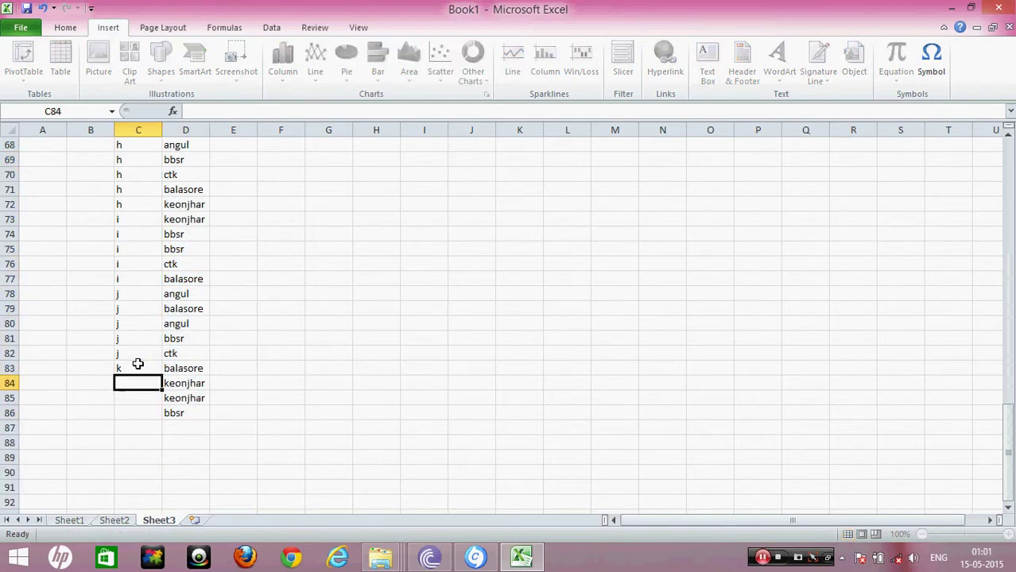
type("k")
key("Return")
type("k")
key("Return")
type("k")
key("Return")
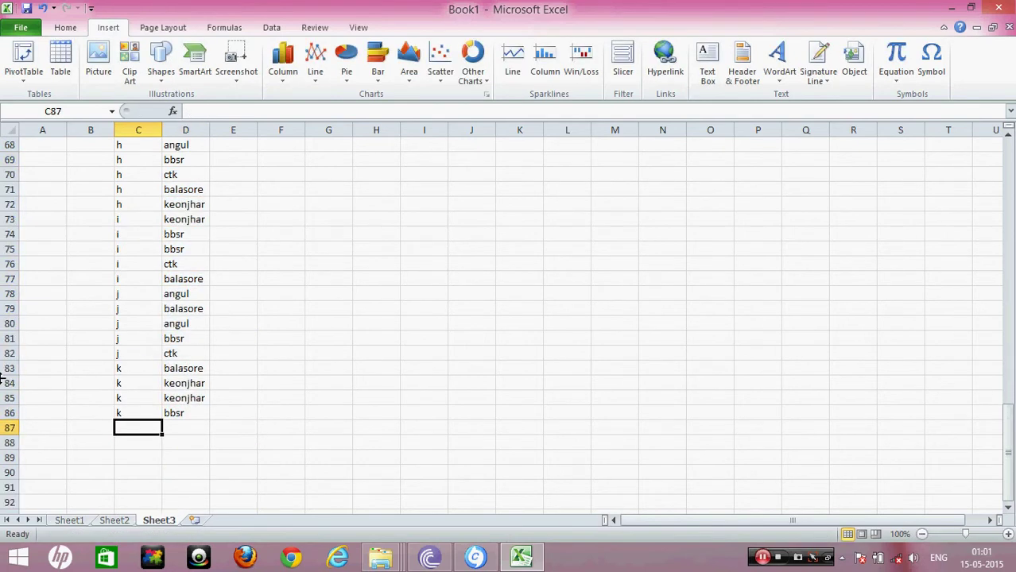
- Start the Amount column by entering 54, 65, 85 and 85 in E6:E9
scroll(271, 281, "up", 20)
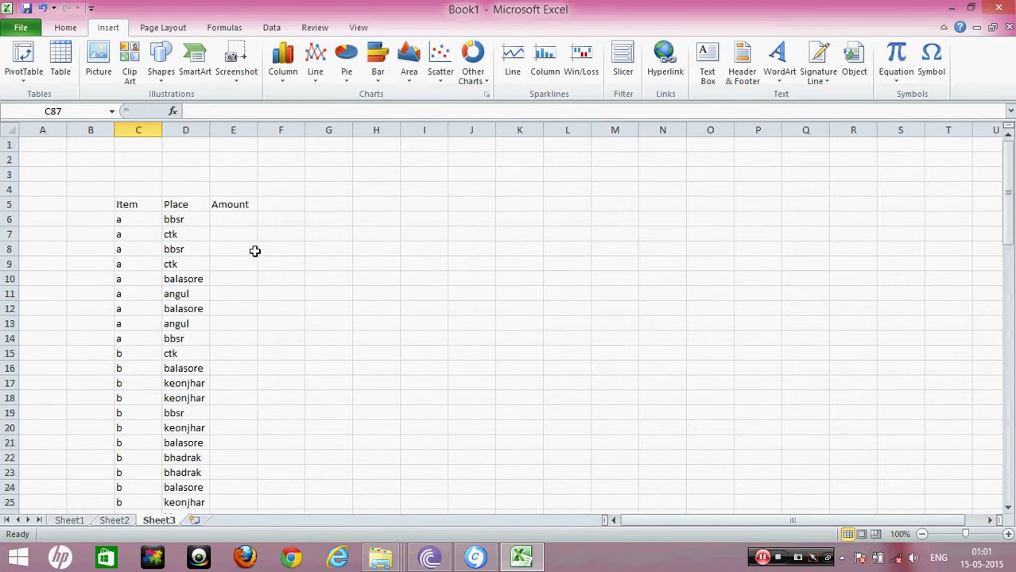
left_click(224, 220)
type("54")
key("Return")
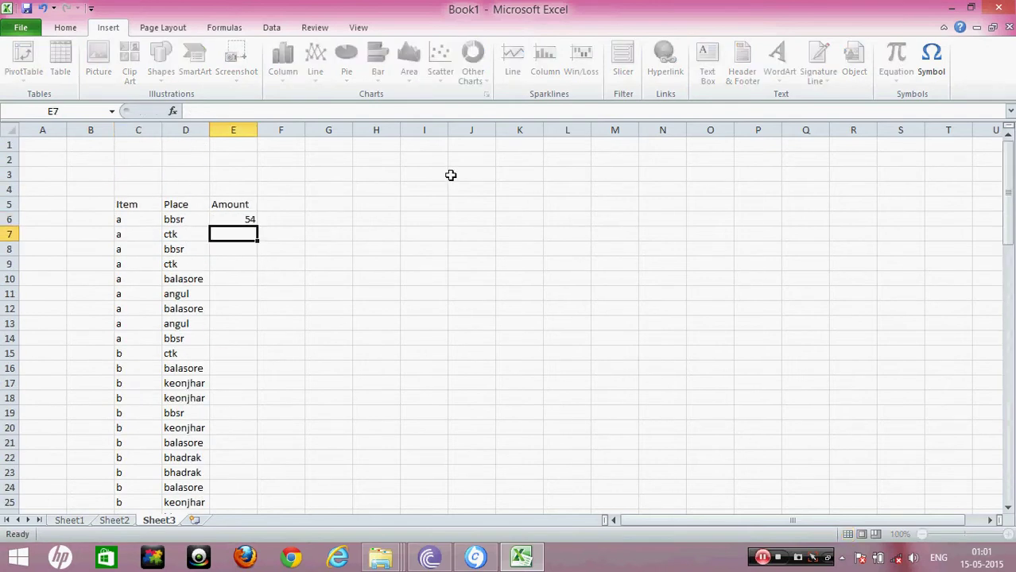
type("65")
key("Return")
type("85")
key("Return")
type("85")
key("Return")
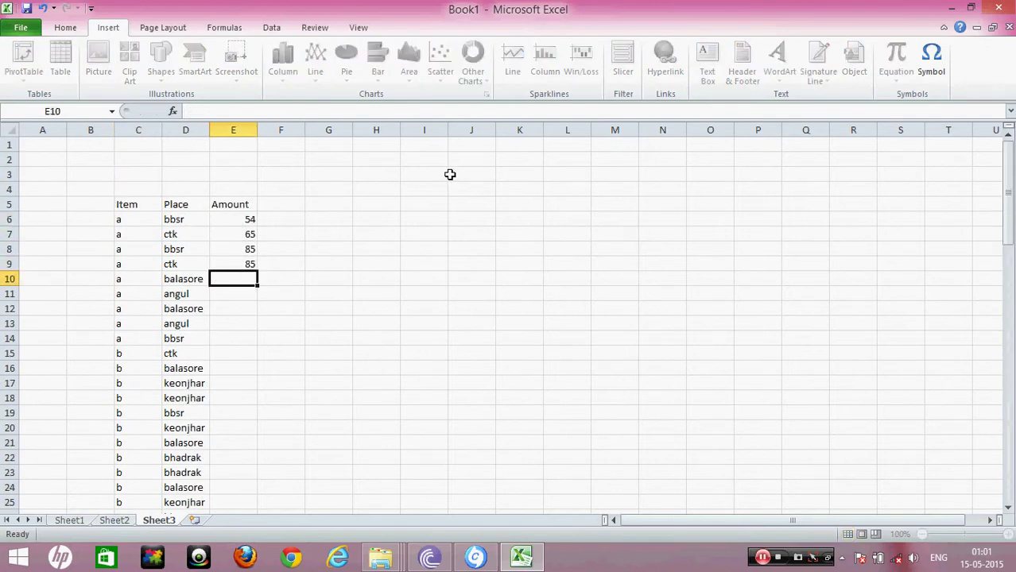
- Enter 95, 95, 7, 4 and 58 in cells E10:E14 of the Amount column
type("95")
key("Return")
type("95")
key("Return")
type("7")
key("Return")
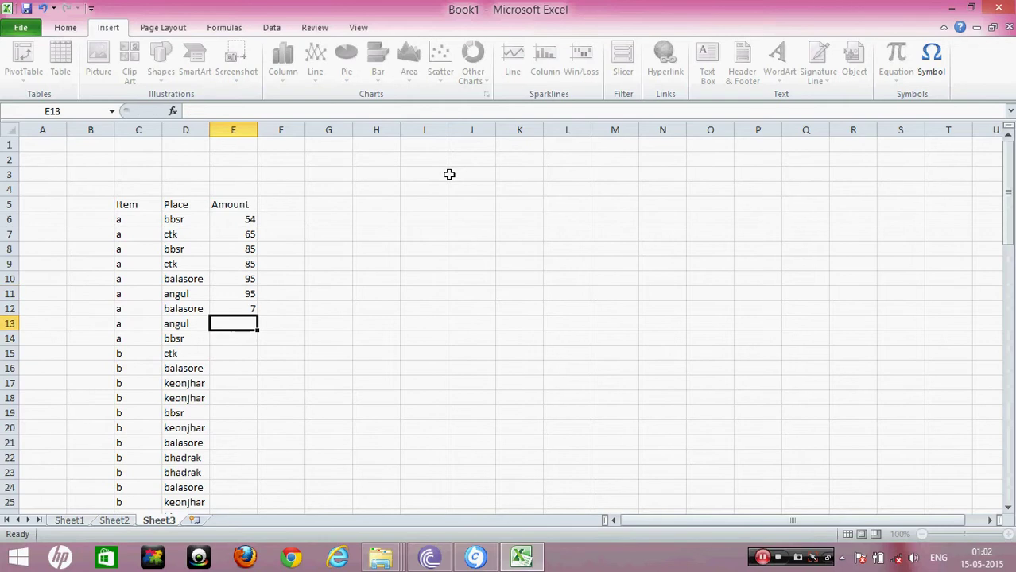
type("4")
key("Return")
type("58")
key("Return")
- Enter 95, 96, 85, 95 and 963 in cells E15:E19 of the Amount column
type("95")
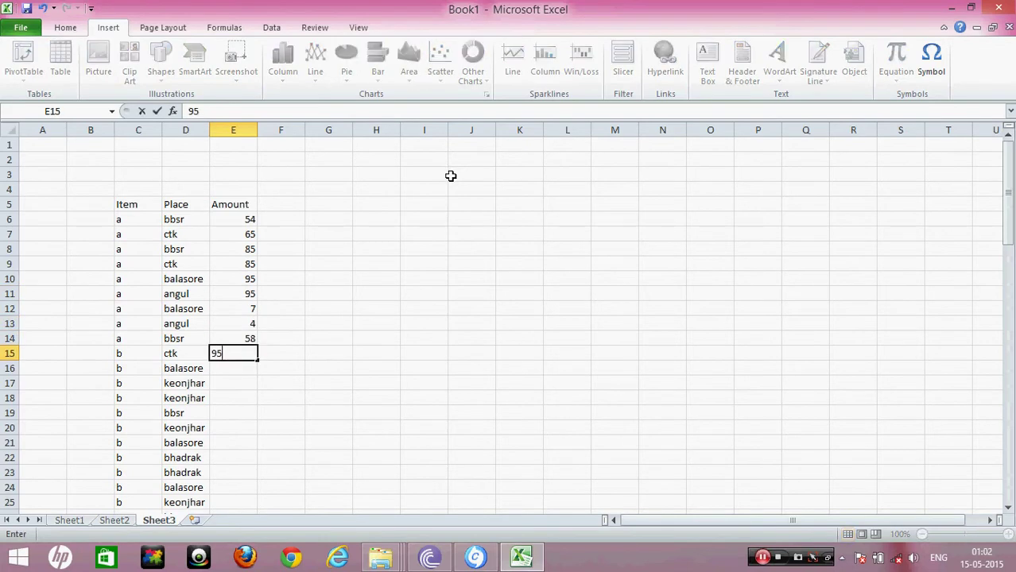
key("Return")
type("96")
key("Return")
type("85")
key("Return")
type("95")
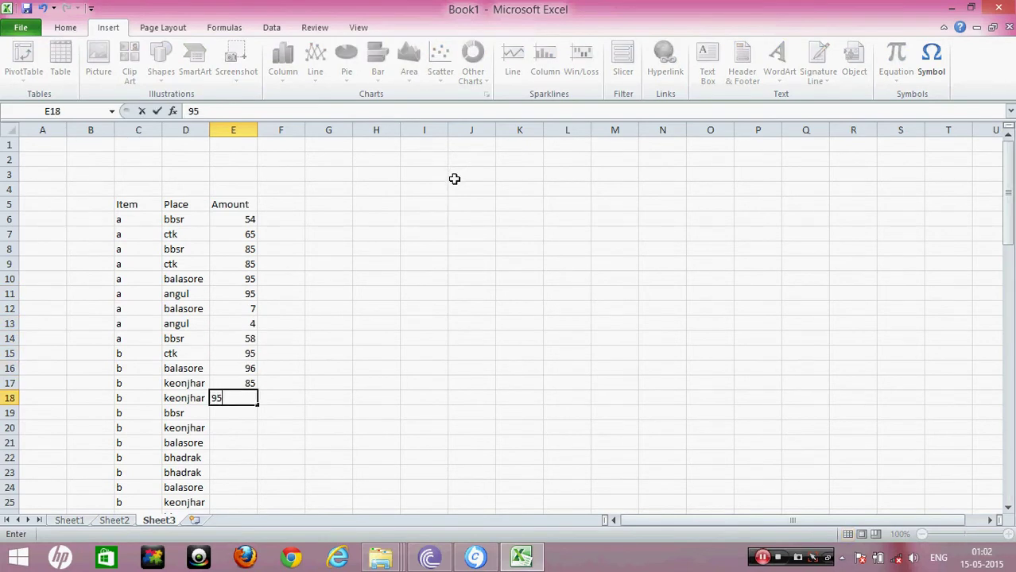
key("Return")
type("963")
key("Return")
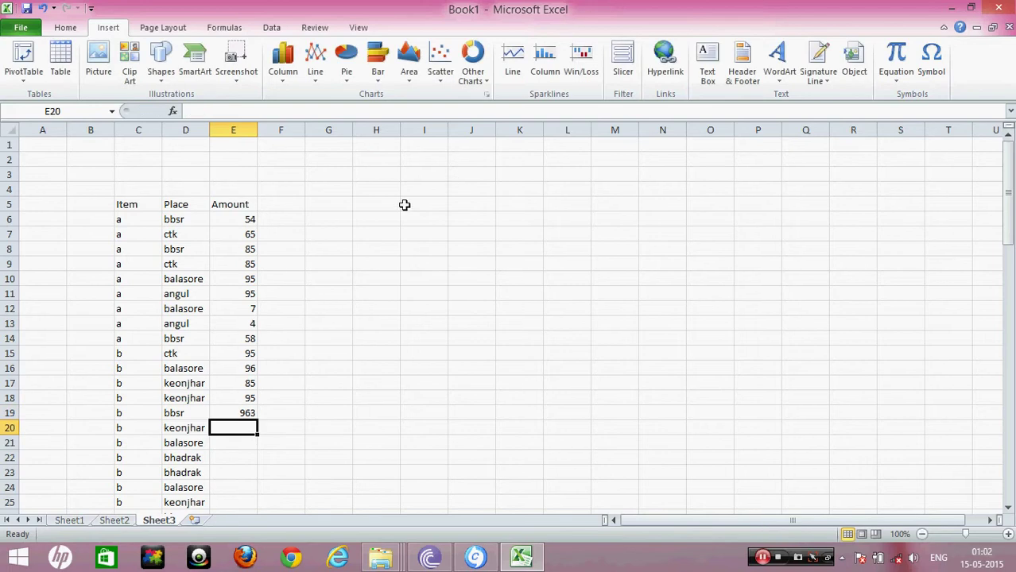
- Copy the amounts in E6:E19 and paste them directly below, starting at E20
left_click_drag(227, 221, 249, 413)
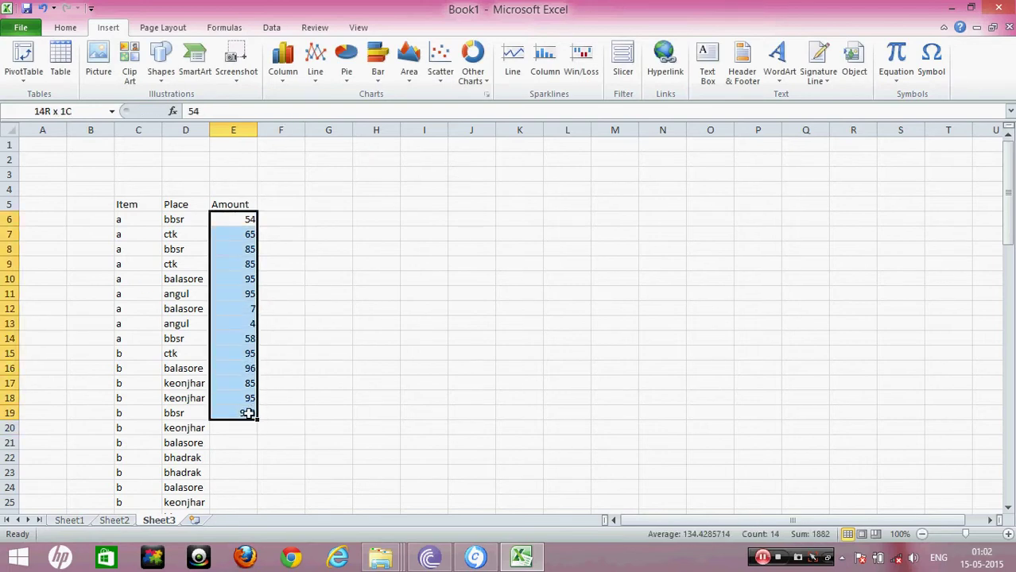
key("ctrl+c")
left_click(269, 433)
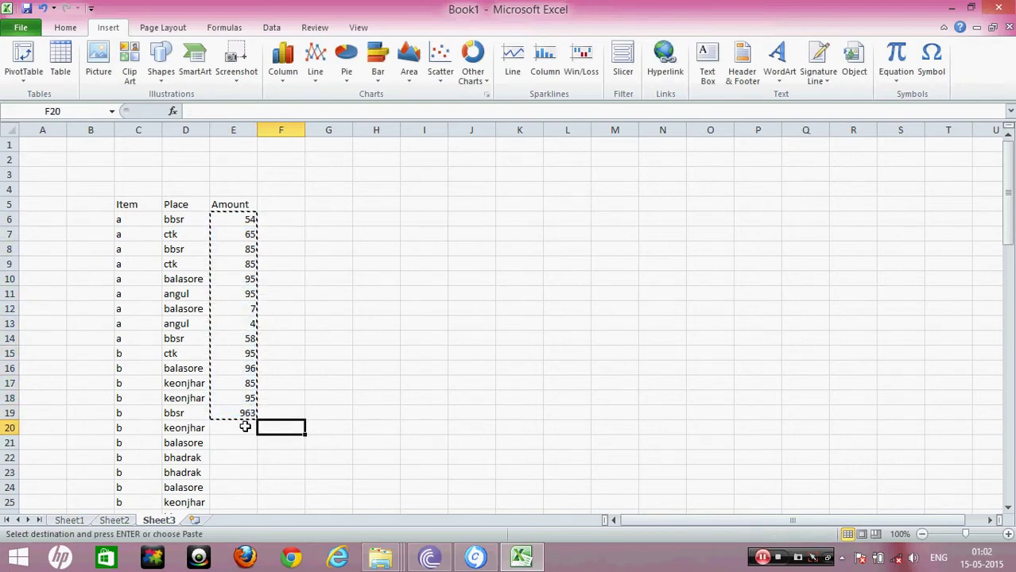
left_click(250, 433)
key("ctrl+v")
- Paste the copied amounts into the Amount column again at E34 and at E48
scroll(249, 435, "down", 7)
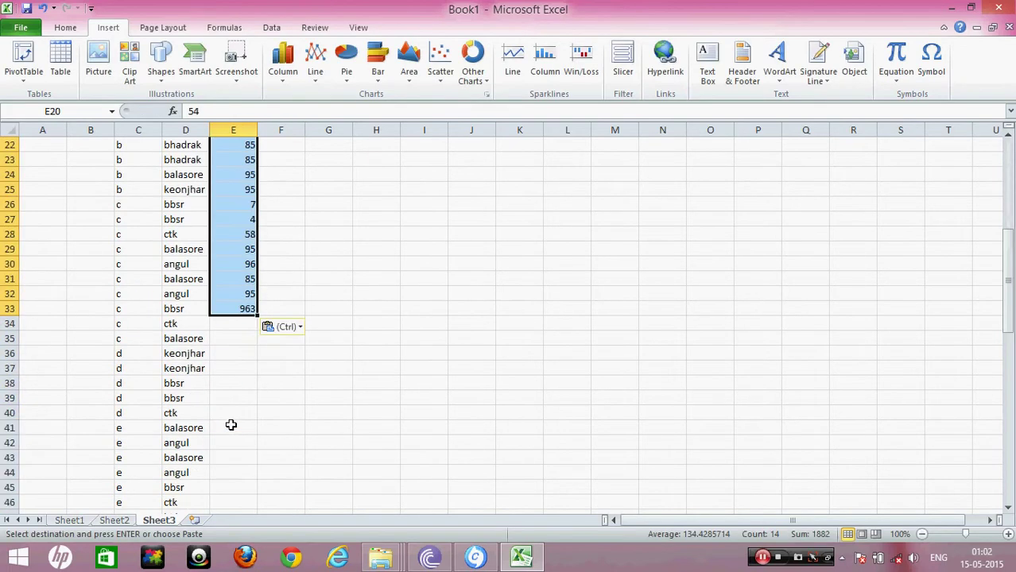
left_click(249, 326)
key("ctrl+v")
scroll(242, 390, "down", 7)
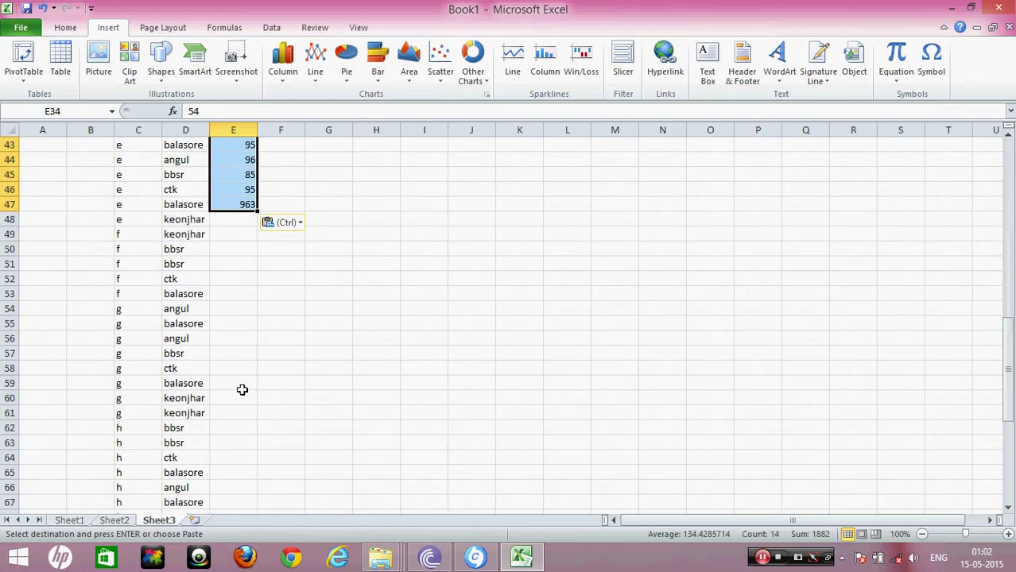
left_click(237, 222)
key("ctrl+v")
- Paste the copied amounts twice more, starting at E62 and at E76, to fill the column through E89
scroll(249, 325, "down", 3)
left_click(245, 291)
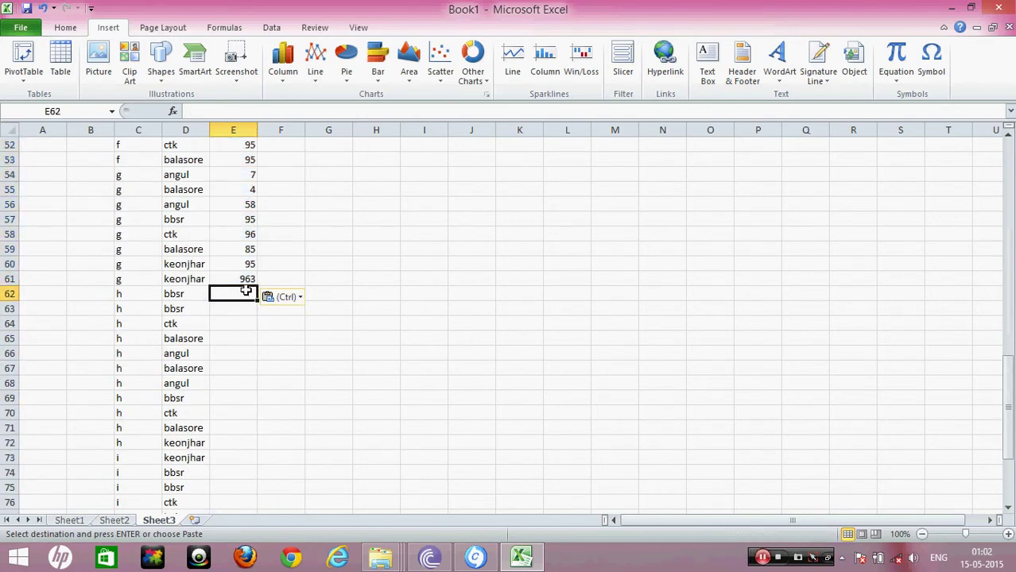
key("ctrl+v")
scroll(251, 350, "down", 4)
left_click(238, 326)
key("ctrl+v")
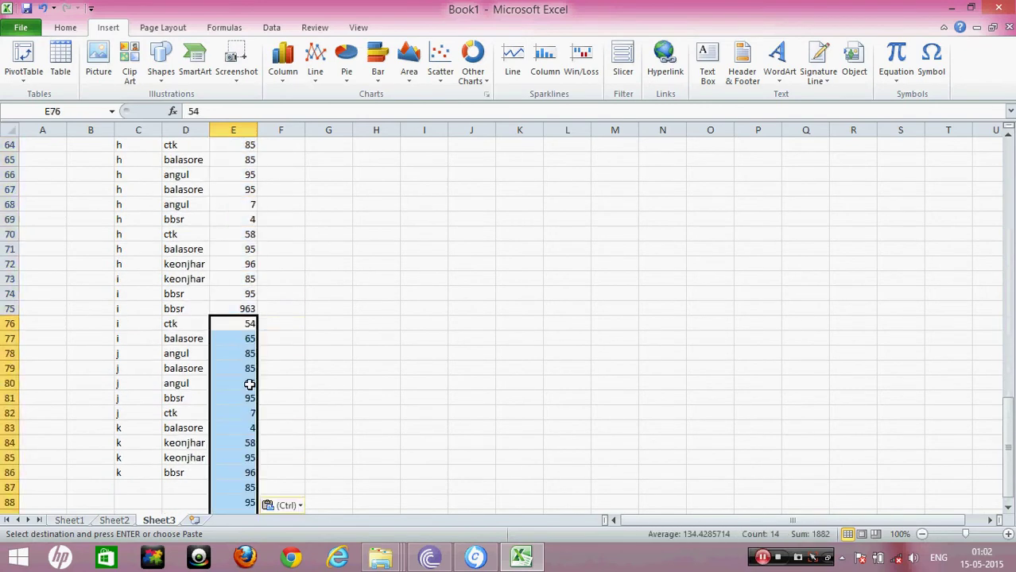
- Enter l in C87:C89 of the Item column beside the last pasted amounts
scroll(177, 393, "down", 3)
left_click(138, 354)
type("l")
key("Return")
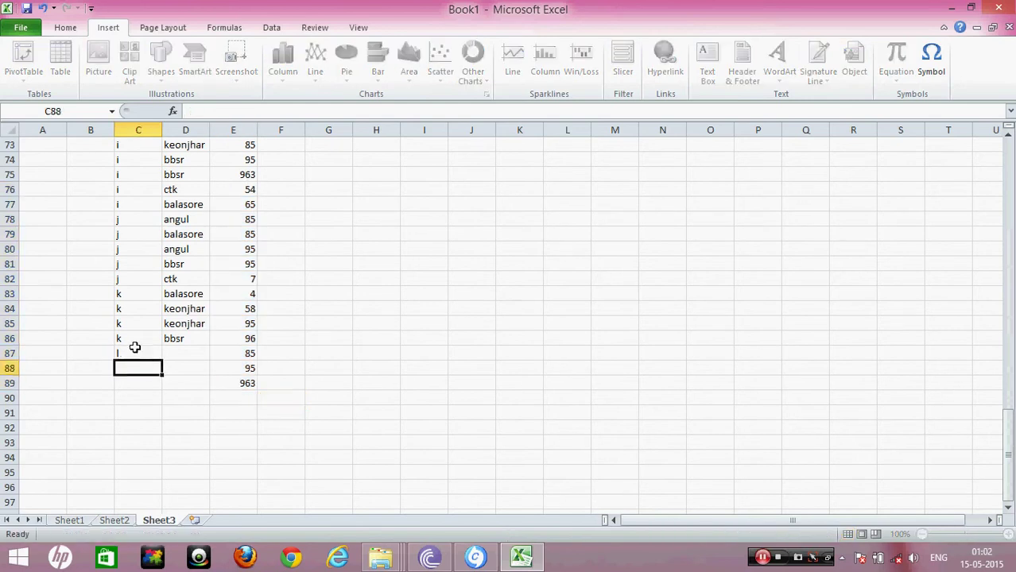
type("l")
key("Return")
type("l")
key("Return")
- Complete the Place column with bhadrak, ctk and balasore in D87:D89
key("Right")
key("Up")
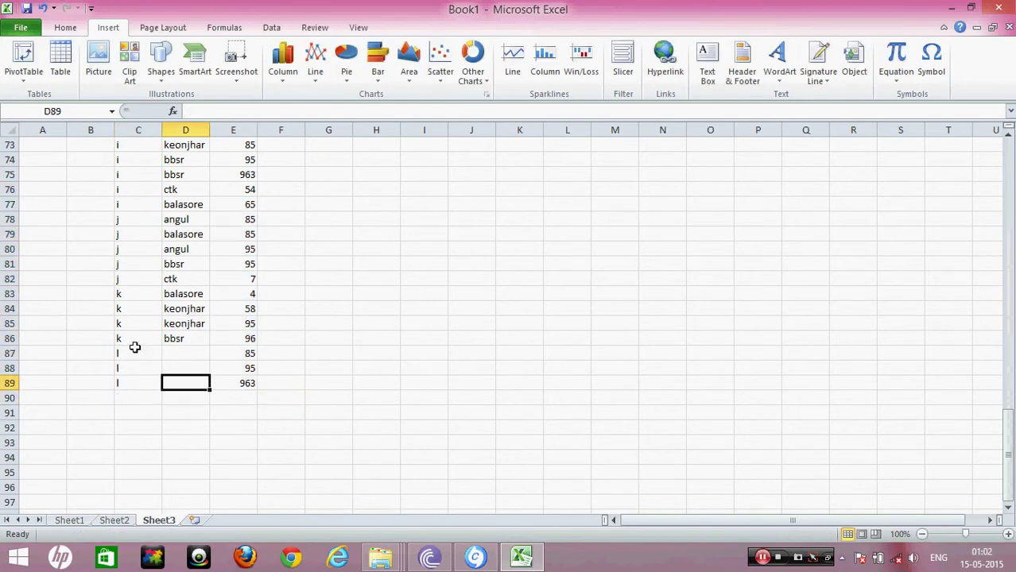
key("Up")
key("Up")
type("bhad")
key("Return")
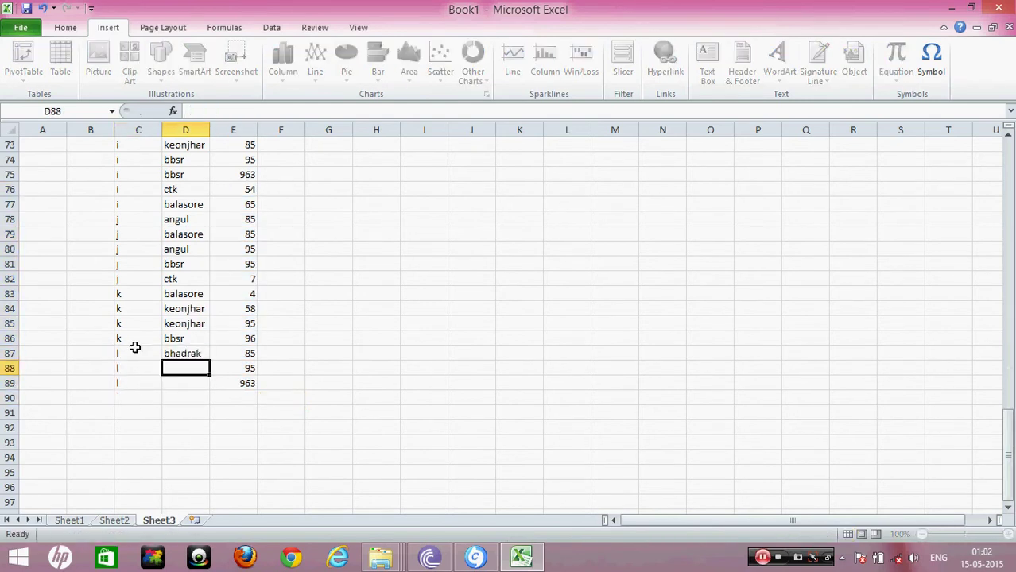
type("ctk")
key("Return")
type("balasore")
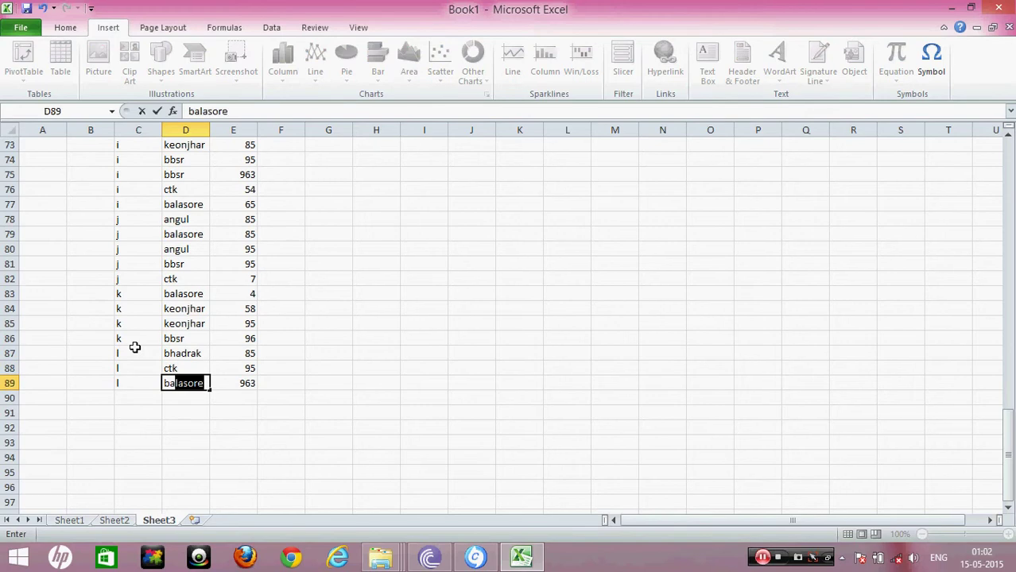
key("Return")
- Make the Item, Place and Amount headers in C5:E5 bold
scroll(231, 322, "up", 20)
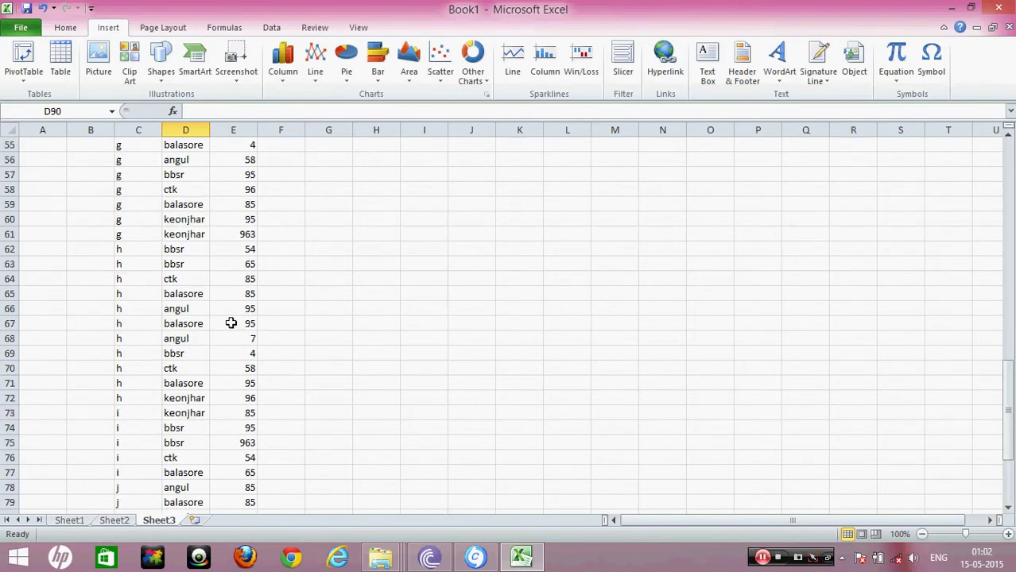
left_click_drag(140, 204, 232, 204)
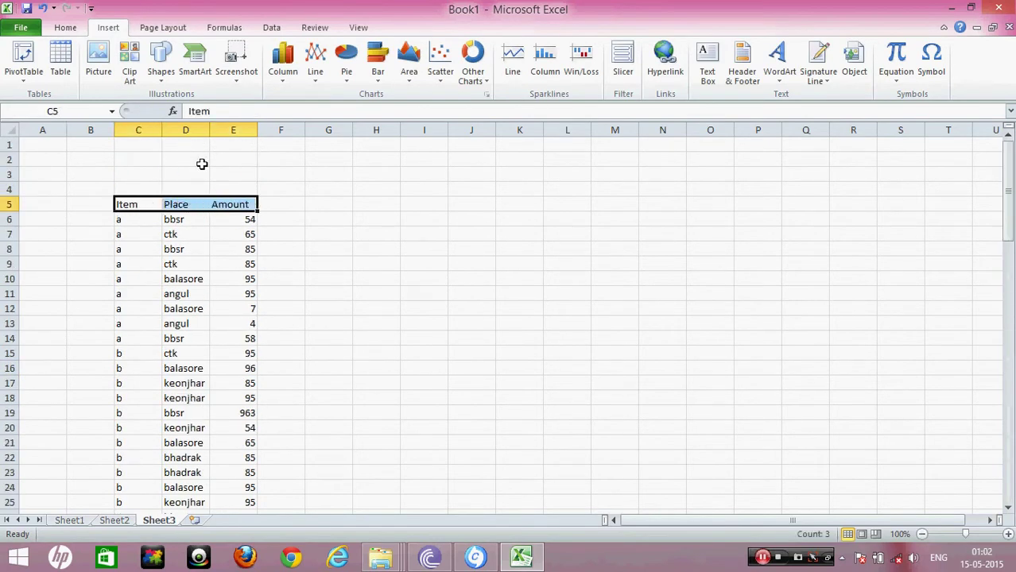
left_click(65, 27)
left_click(125, 73)
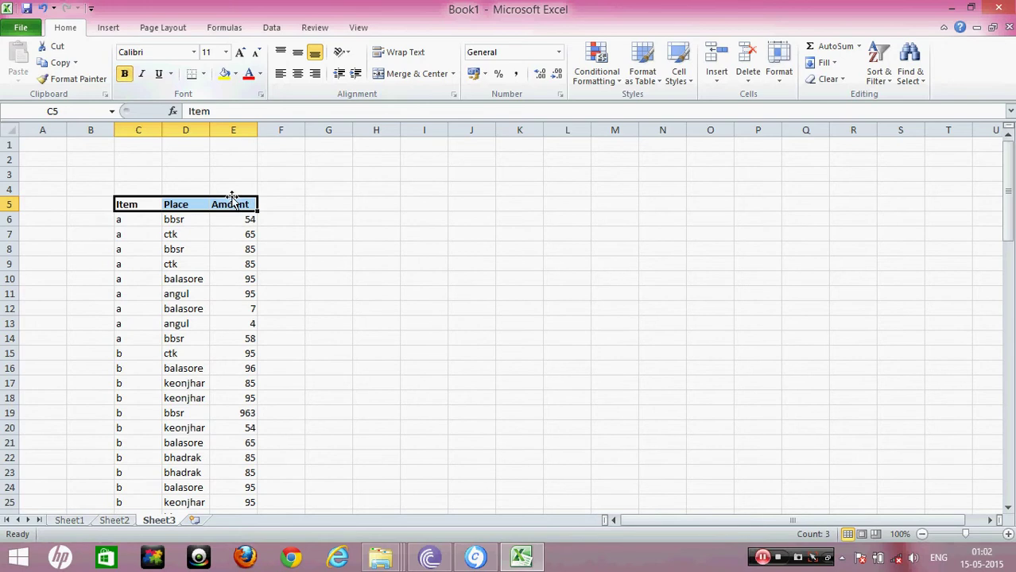
left_click(217, 230)
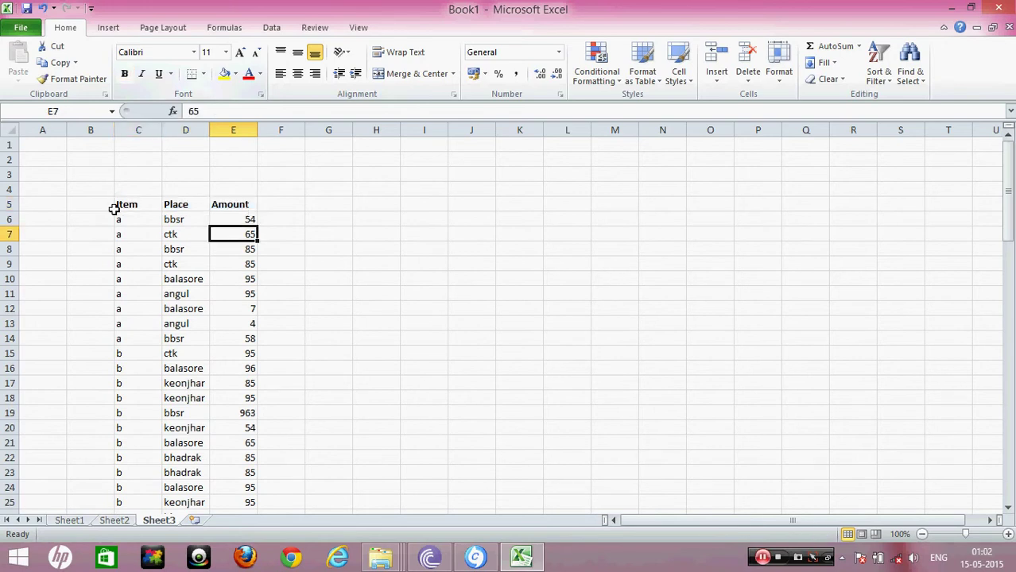
left_click(175, 219)
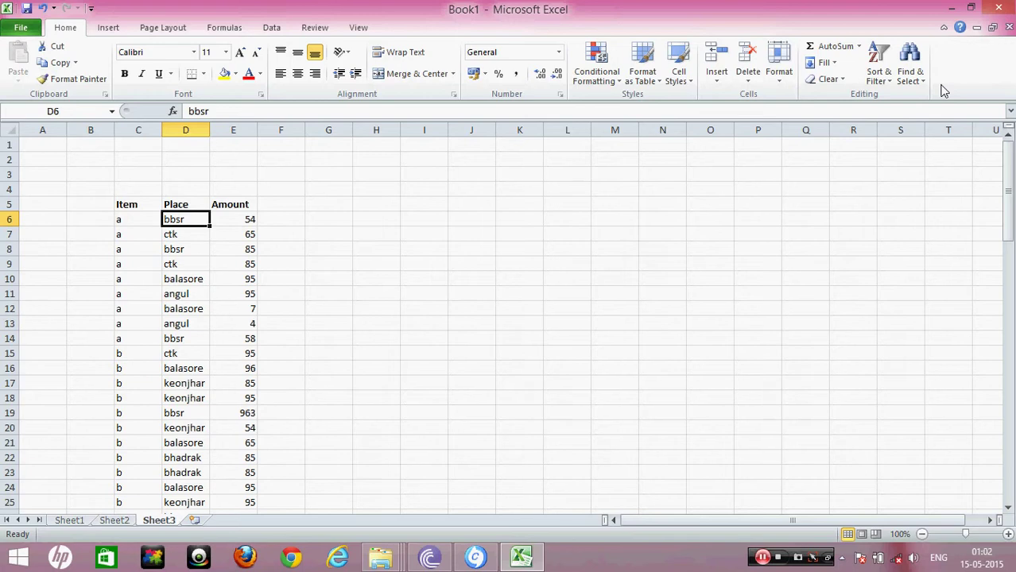
- Turn on filtering for the table's header row and filter the Place column to show only bbsr
left_click(231, 208)
left_click(881, 76)
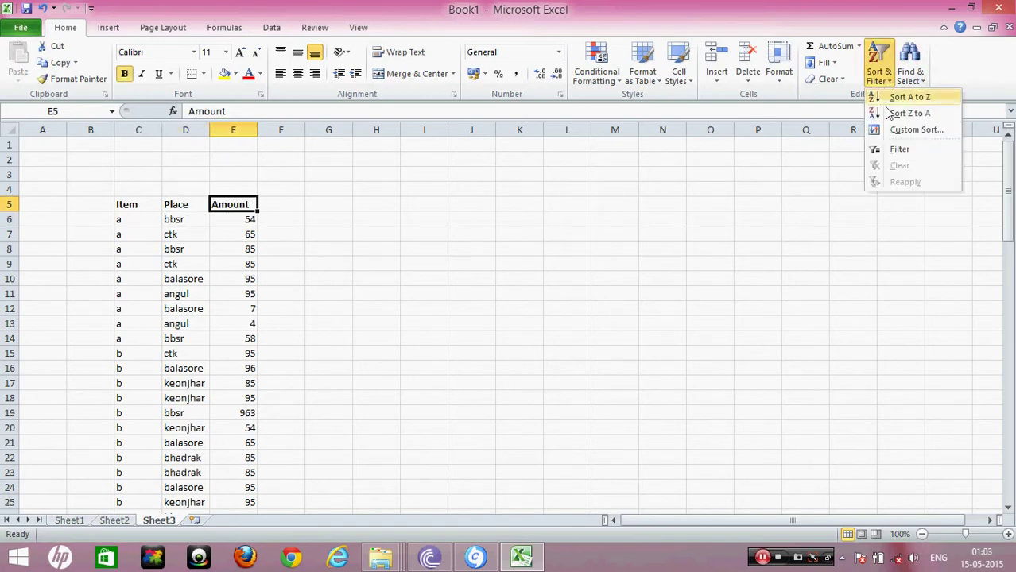
left_click(893, 149)
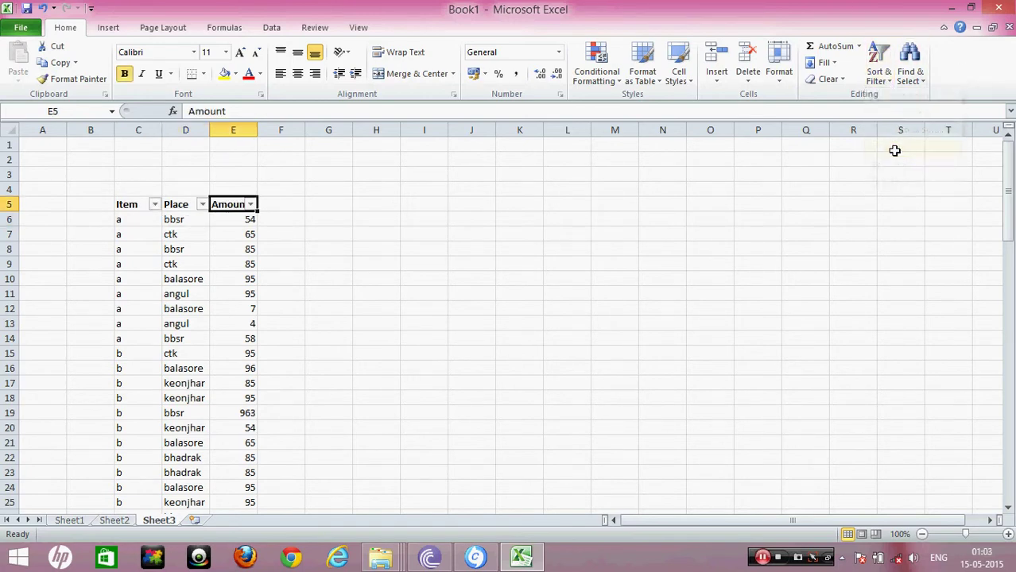
left_click(202, 204)
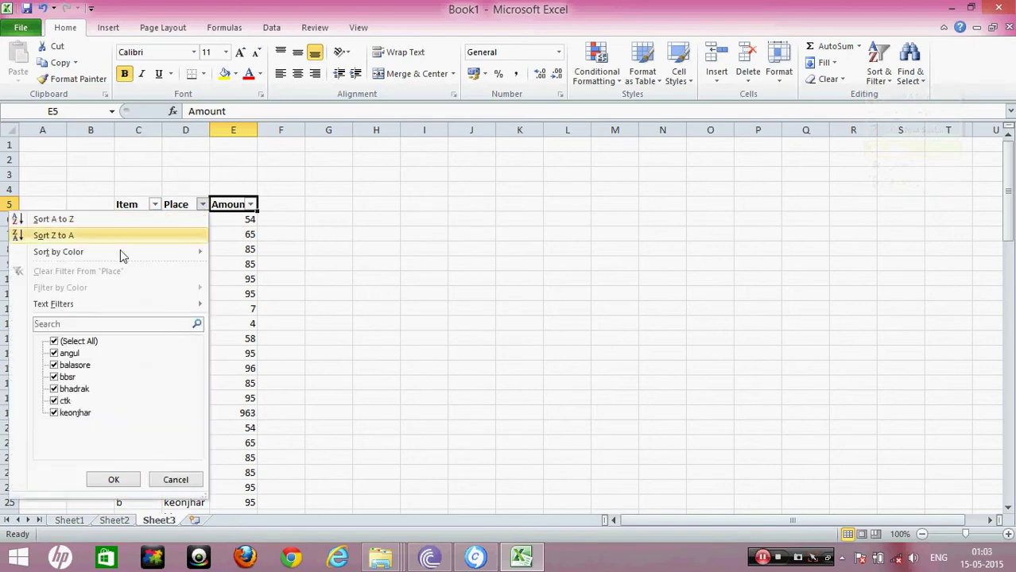
left_click(54, 342)
left_click(54, 377)
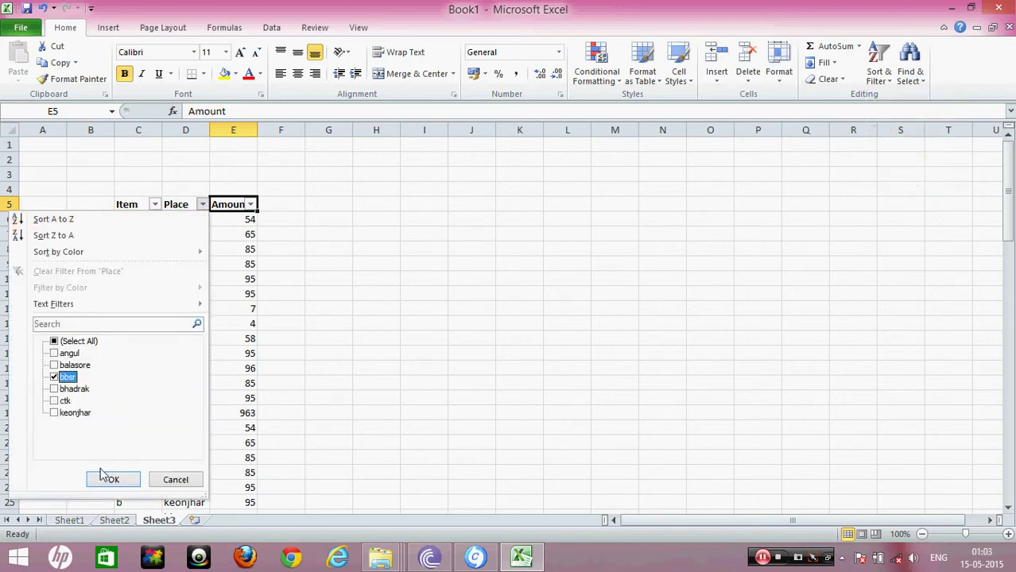
left_click(113, 480)
left_click(190, 250)
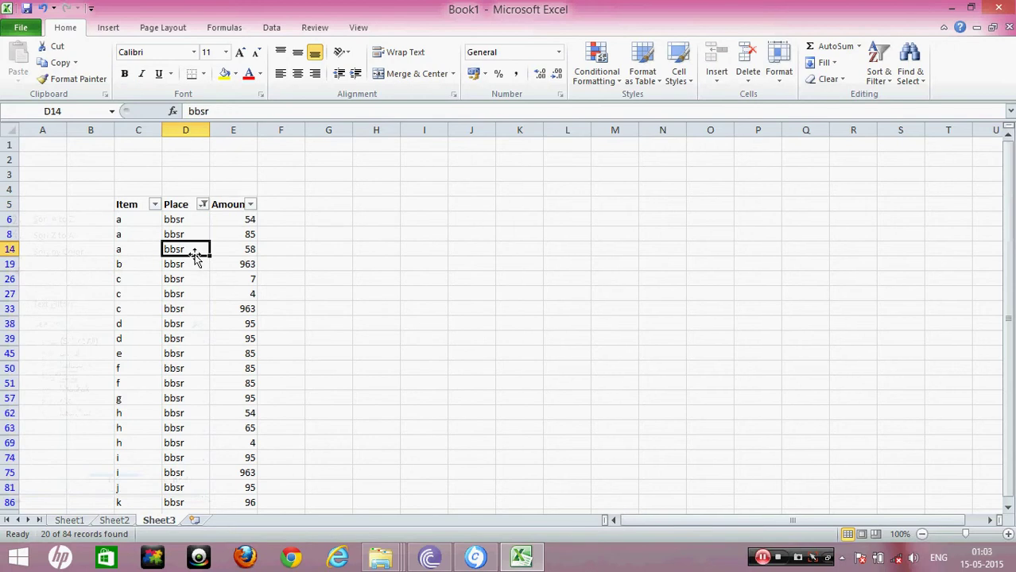
scroll(90, 262, "down", 3)
scroll(123, 236, "up", 3)
- Select all places again in the Place filter and remove filtering from the table
left_click(204, 205)
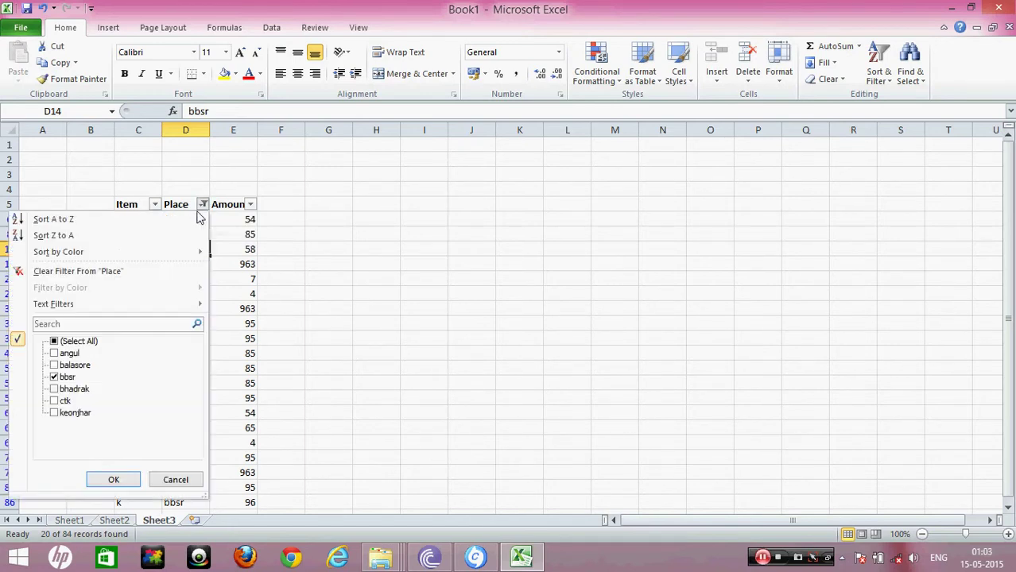
left_click(56, 344)
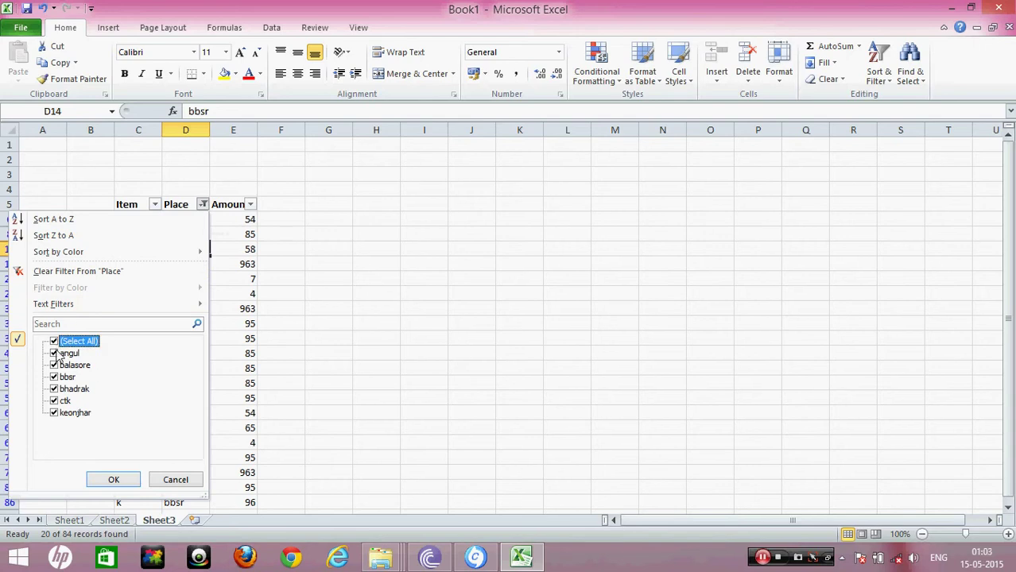
left_click(110, 482)
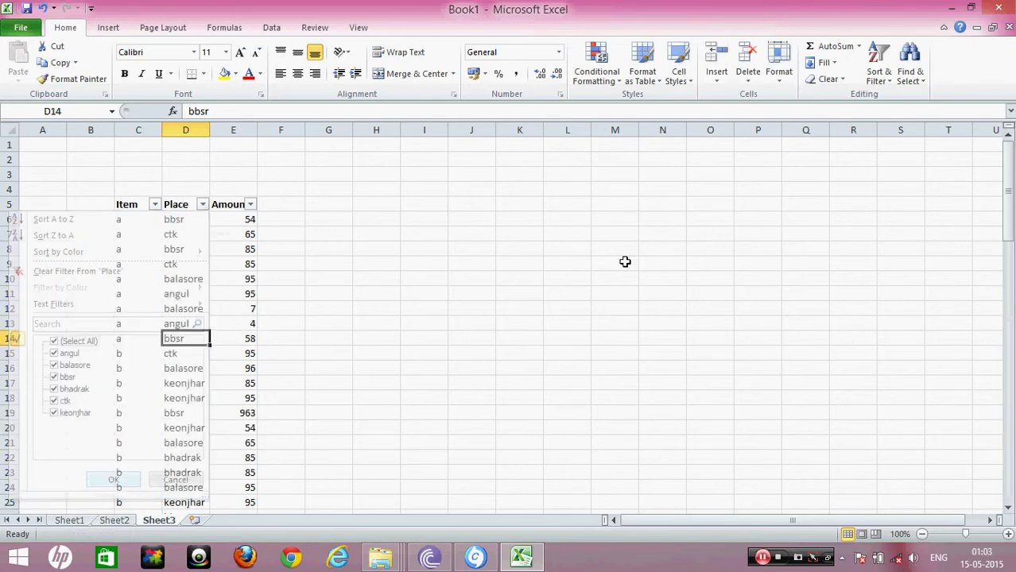
left_click(884, 79)
left_click(894, 150)
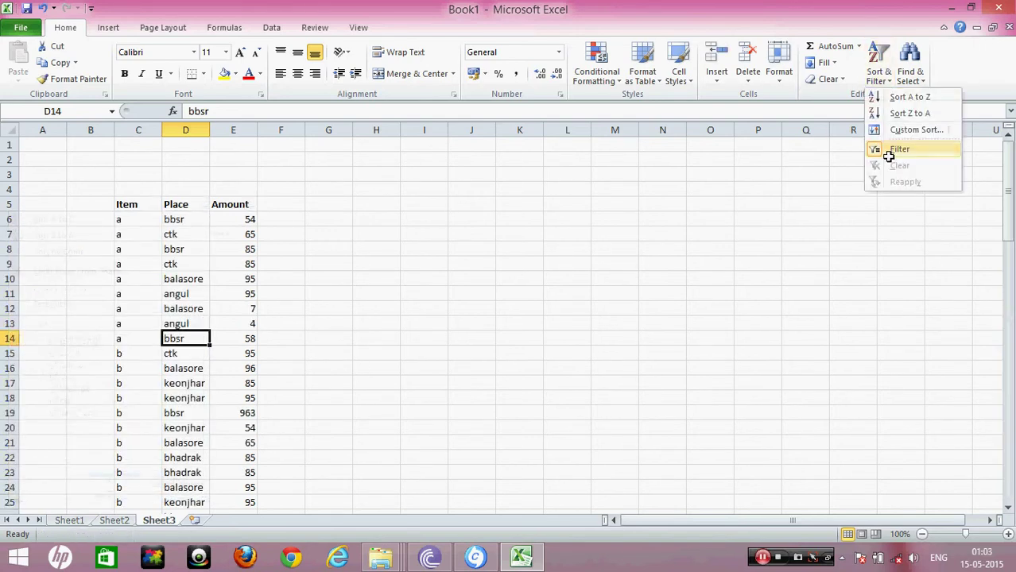
left_click(292, 283)
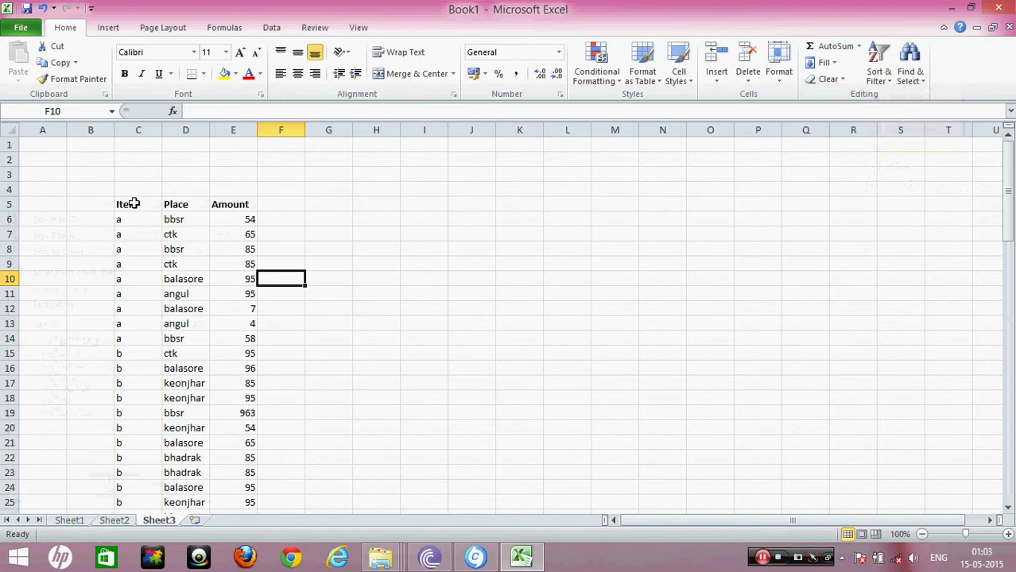
- Create a PivotTable on a new worksheet from the data in Sheet3 C5:E89
left_click_drag(136, 202, 234, 481)
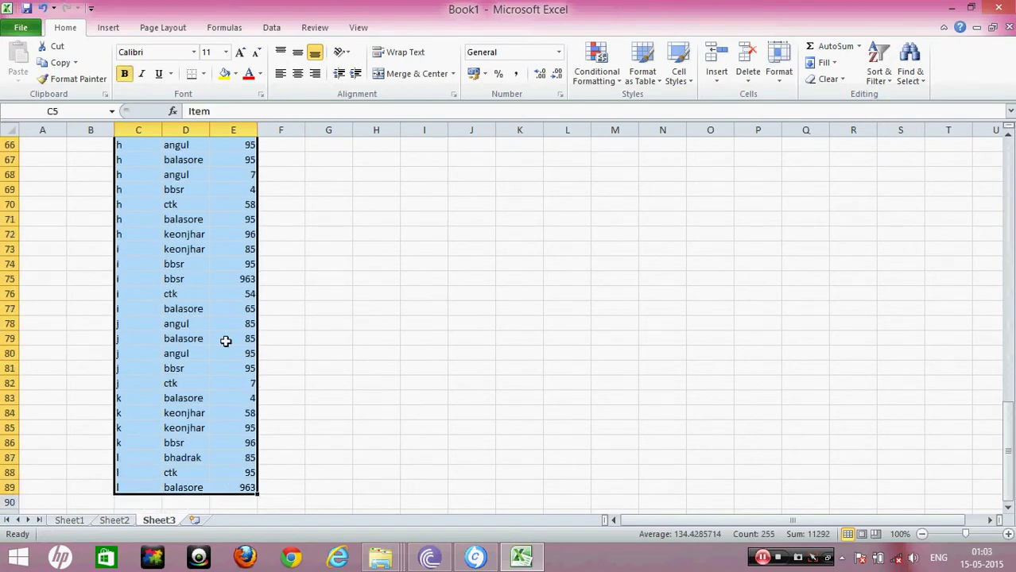
left_click(106, 29)
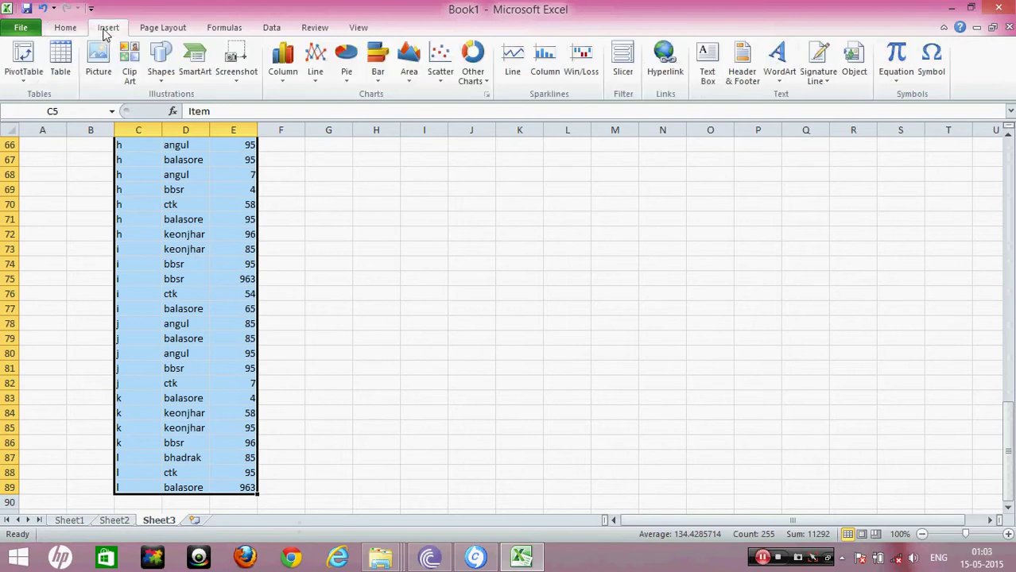
left_click(32, 83)
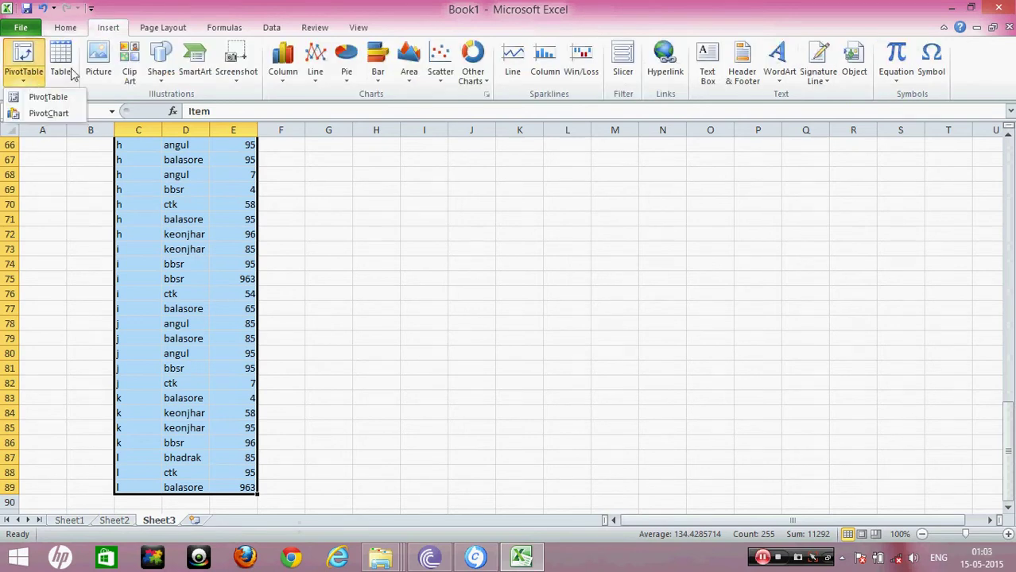
left_click(44, 96)
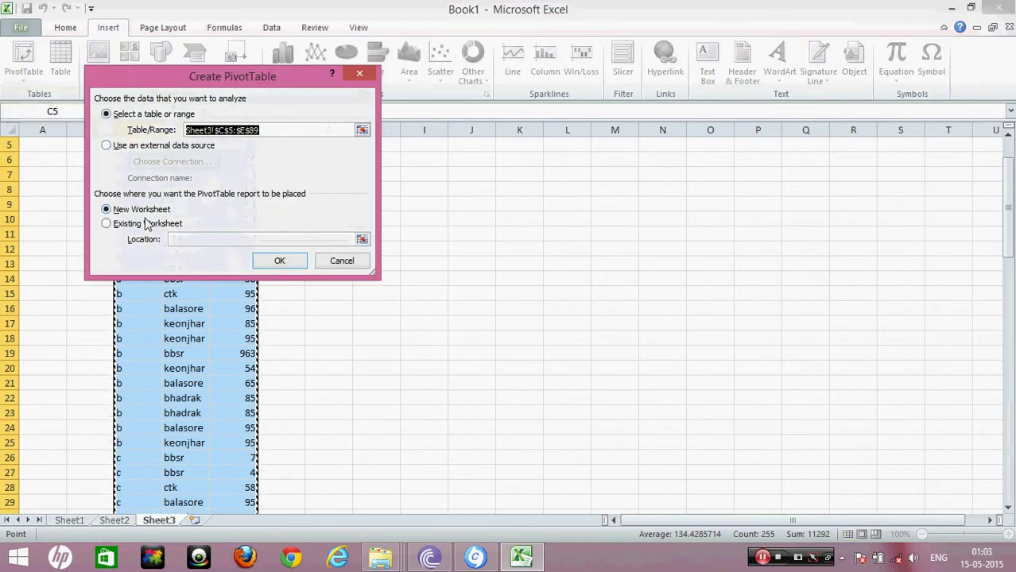
left_click(275, 261)
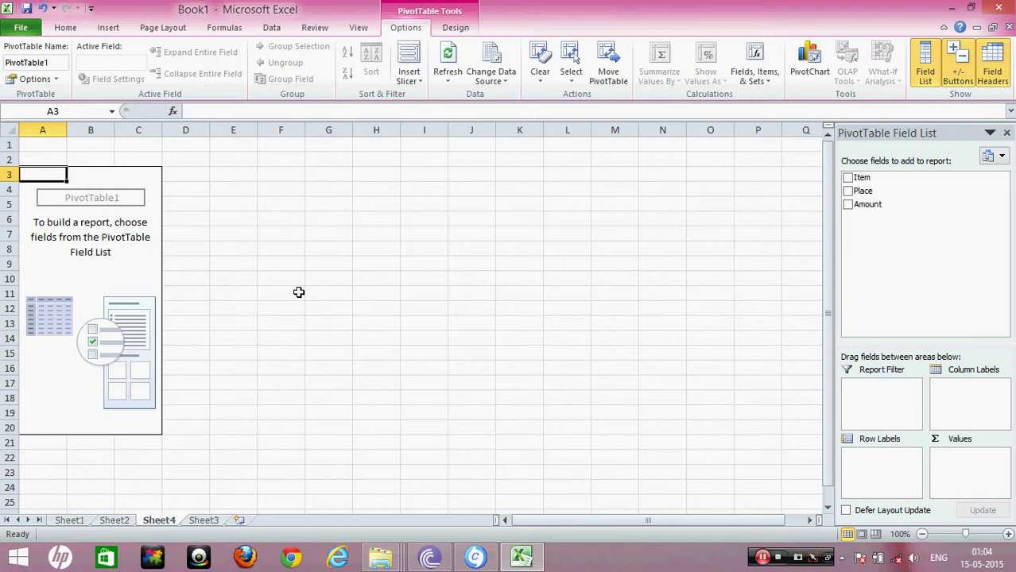
- Add Item and Place to the PivotTable as row labels and Amount as summed values
left_click(847, 178)
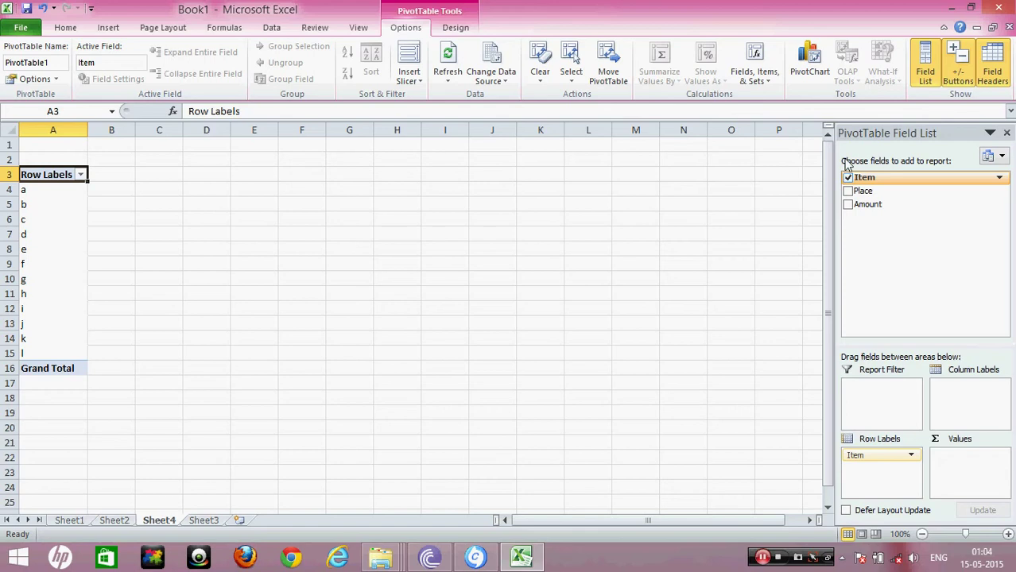
left_click(847, 192)
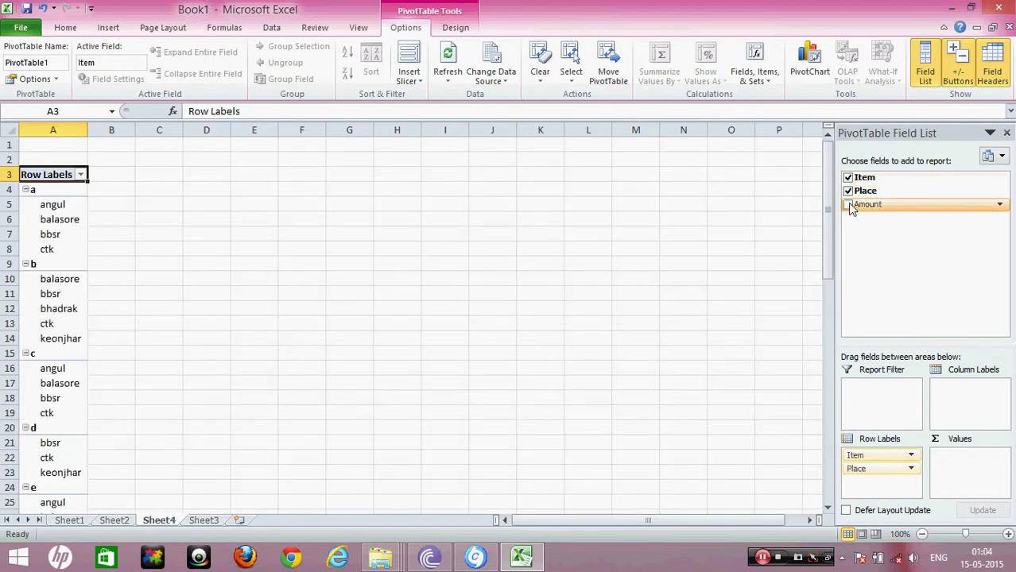
left_click(848, 205)
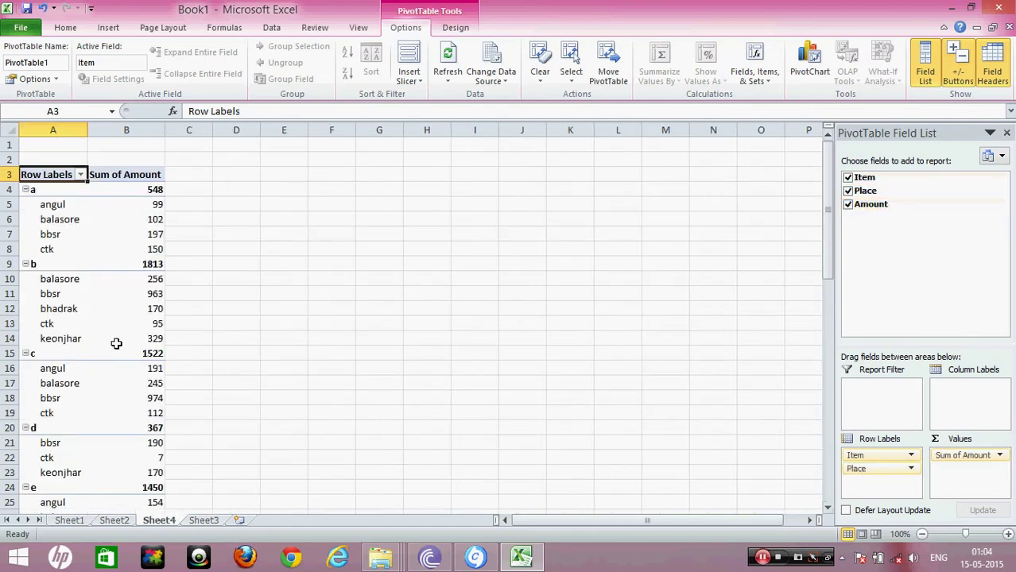
left_click(53, 223)
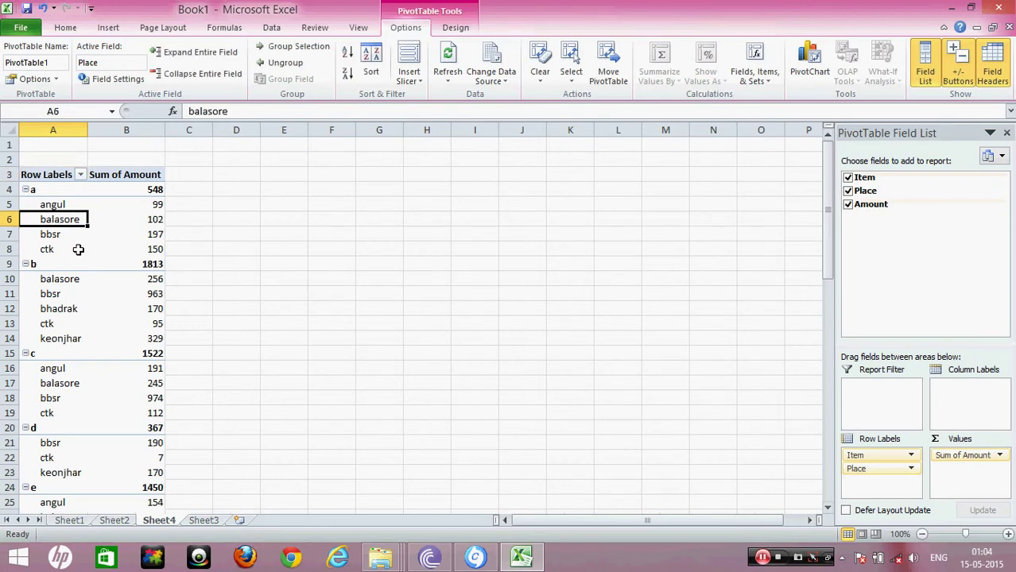
scroll(80, 254, "down", 14)
scroll(99, 302, "up", 14)
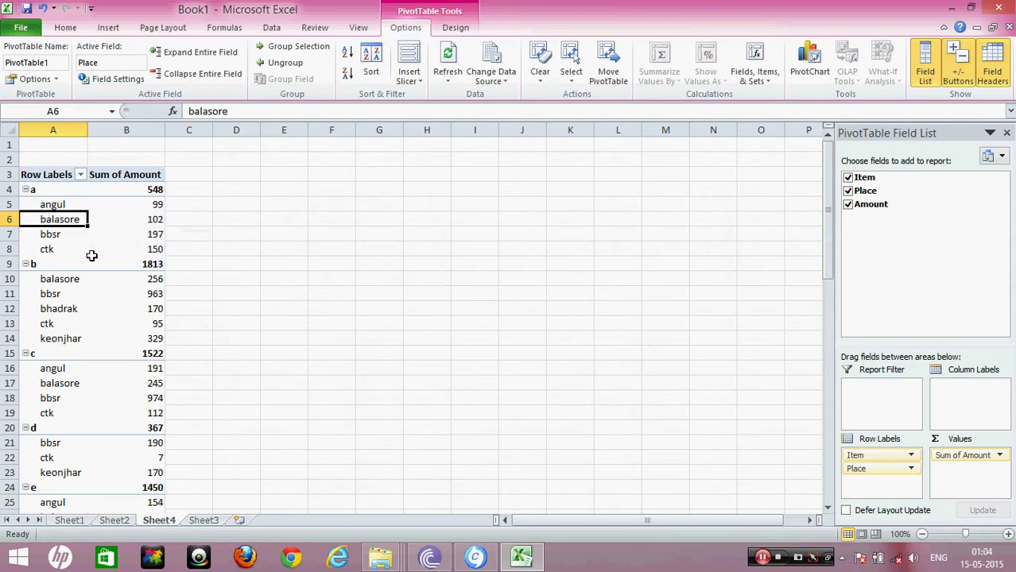
mouse_move(92, 256)
scroll(77, 294, "down", 9)
scroll(74, 311, "up", 9)
- Move the Place field above Item in the row labels to group the amounts by place
left_click(880, 456)
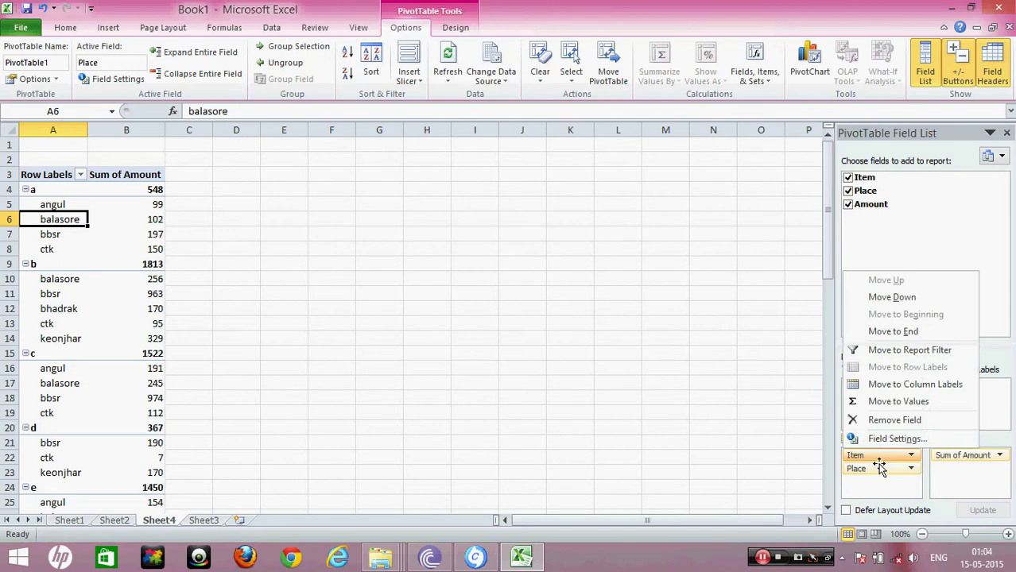
left_click(880, 471)
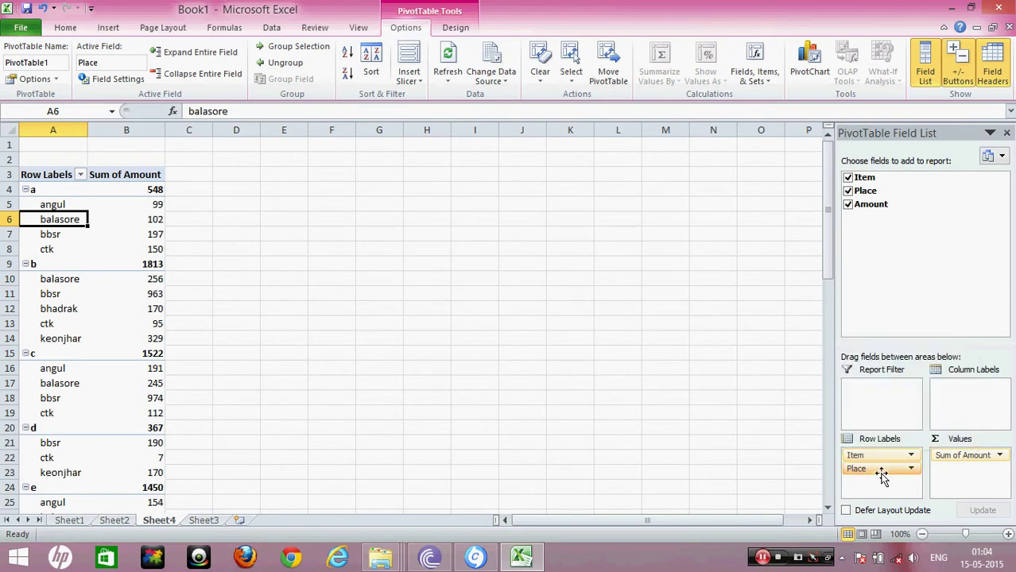
left_click(880, 472)
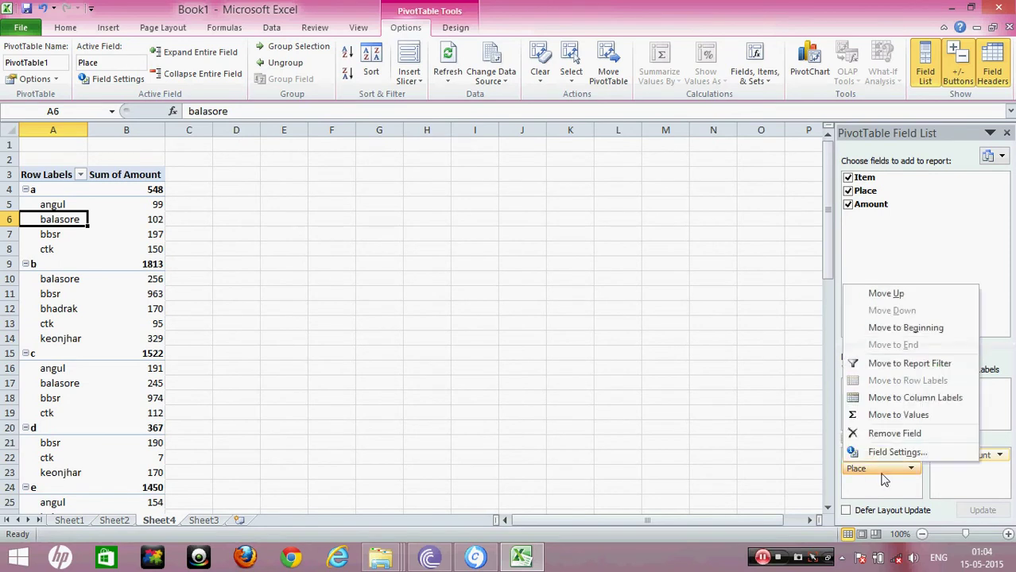
left_click(899, 295)
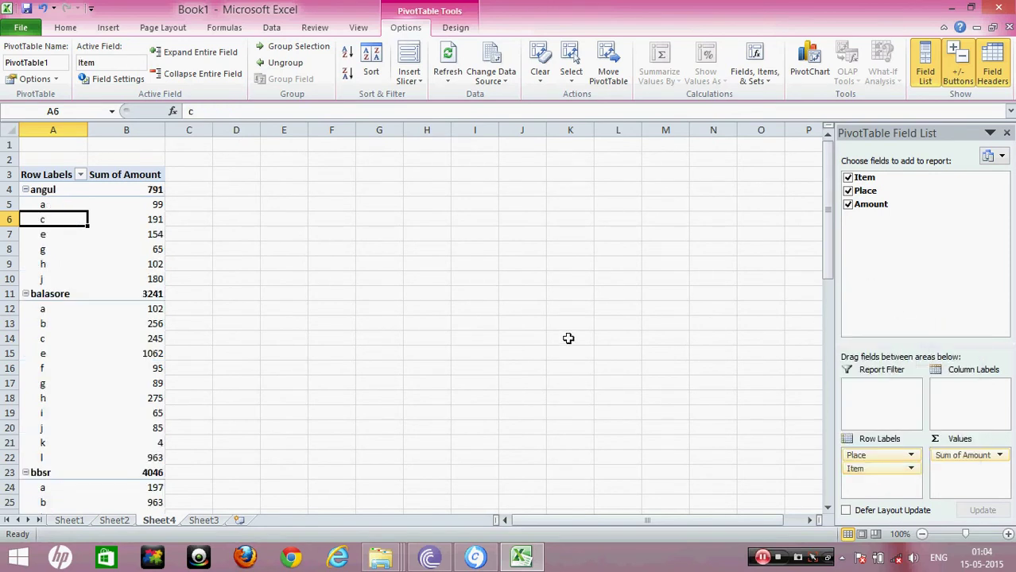
left_click(147, 220)
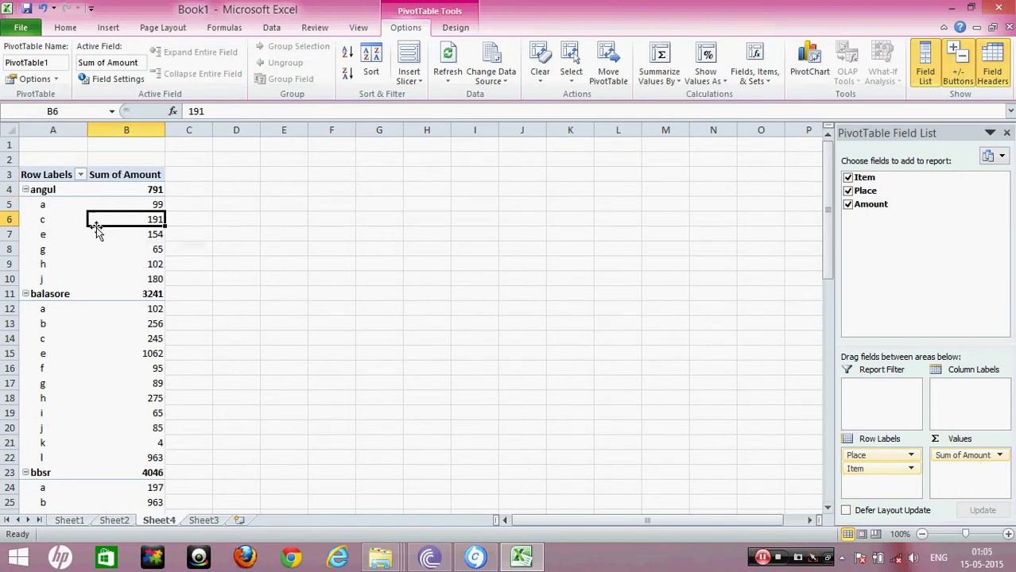
scroll(48, 349, "down", 3)
scroll(47, 357, "down", 14)
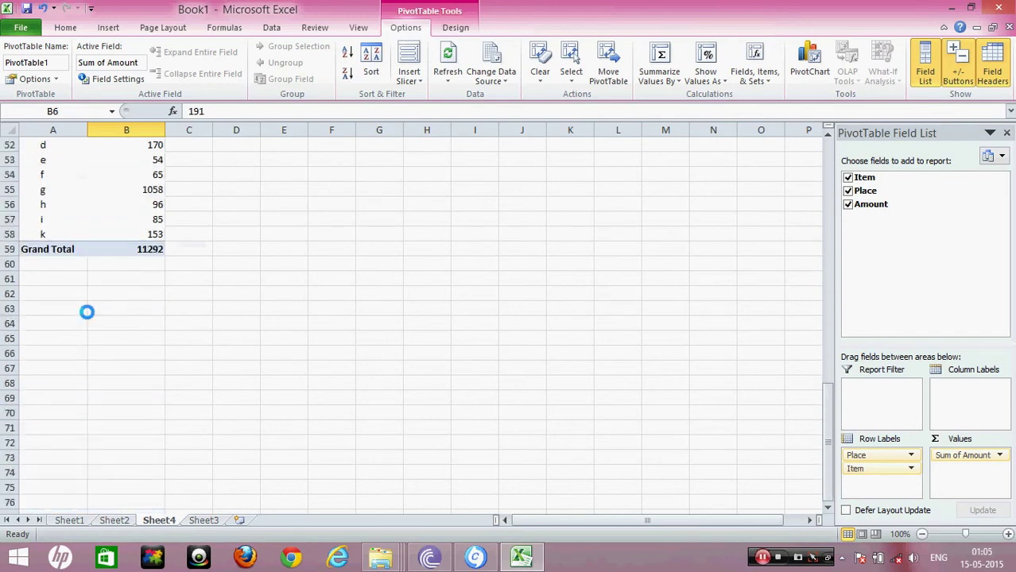
scroll(85, 313, "up", 5)
scroll(85, 312, "up", 12)
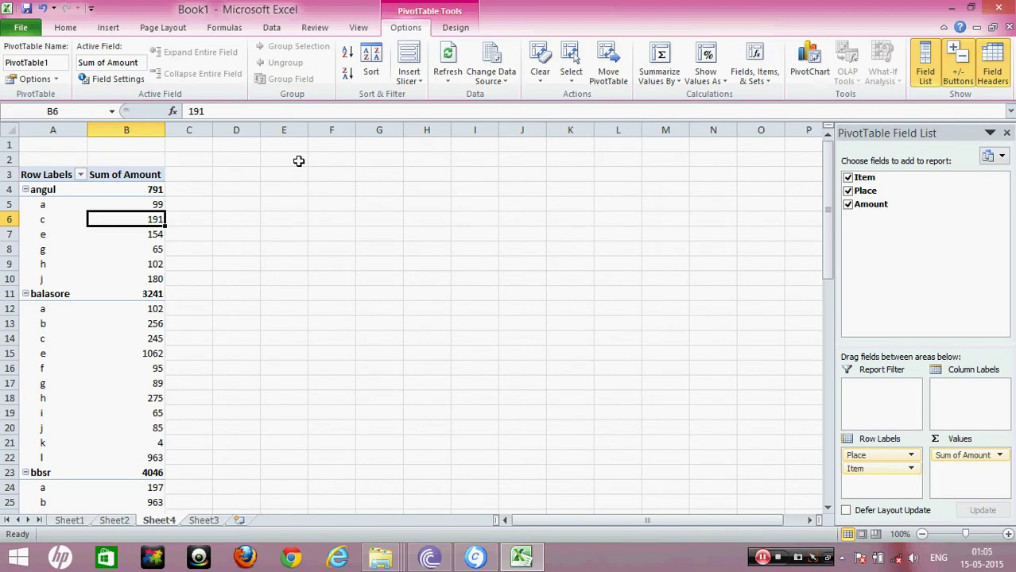
- Insert a clustered column PivotChart from the PivotTable and enlarge it to extend to about column N and row 31
left_click(45, 208)
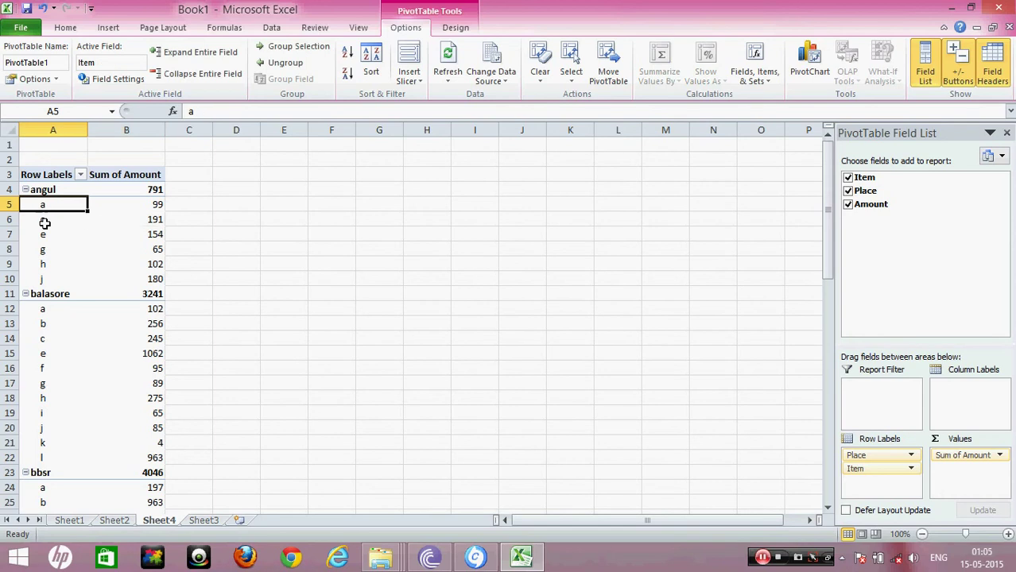
left_click(46, 234)
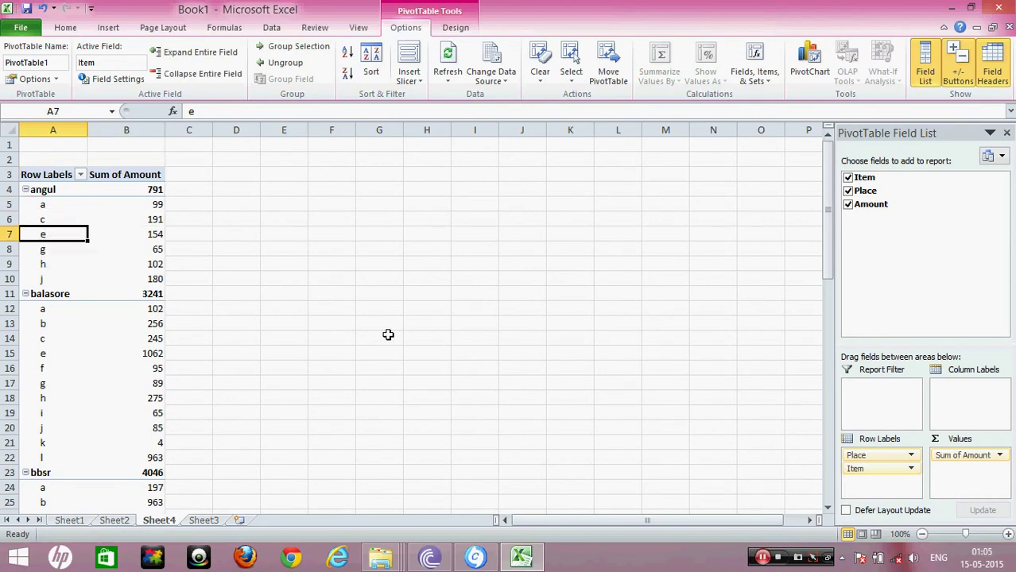
left_click(811, 62)
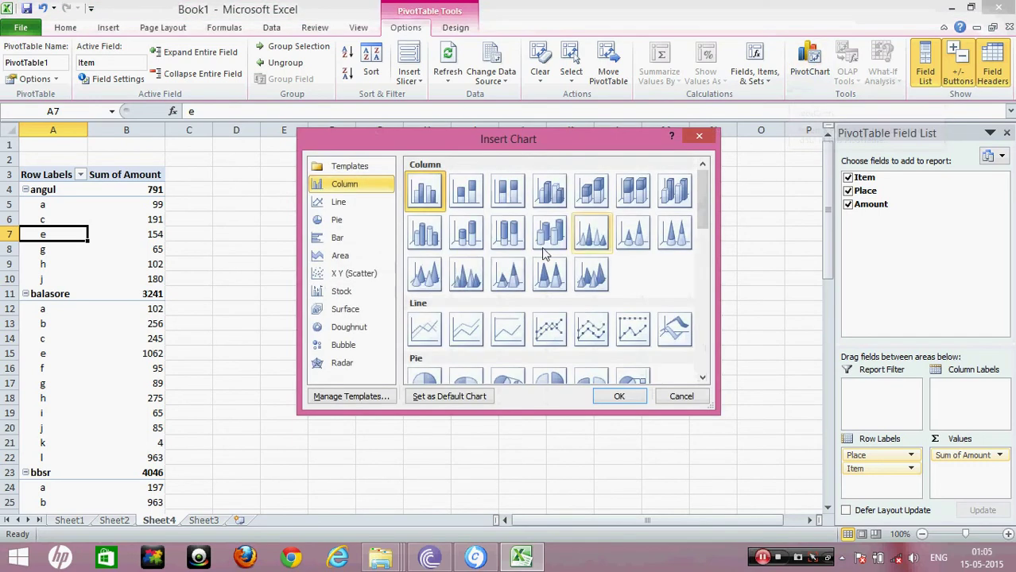
left_click(617, 396)
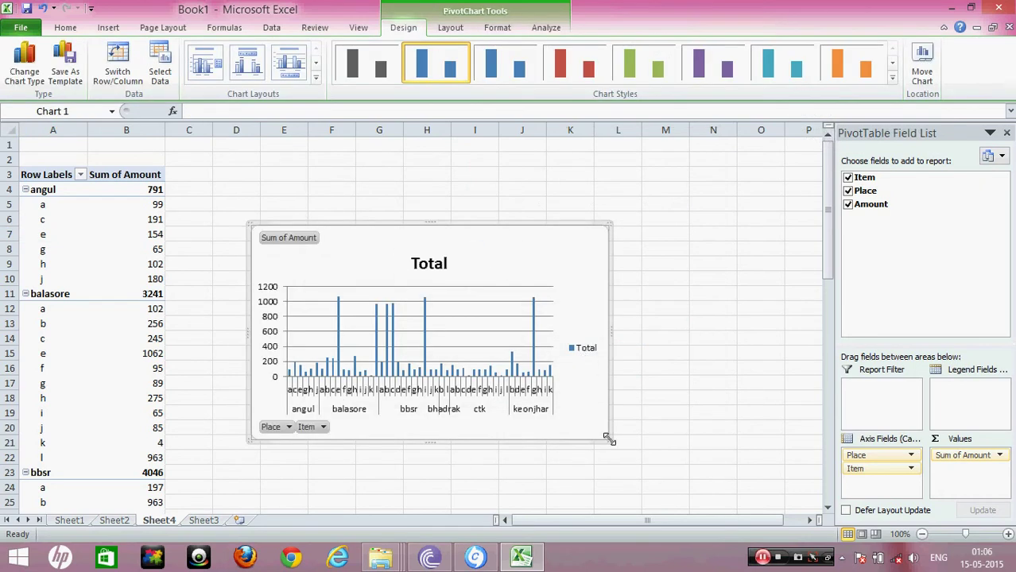
left_click_drag(608, 439, 707, 512)
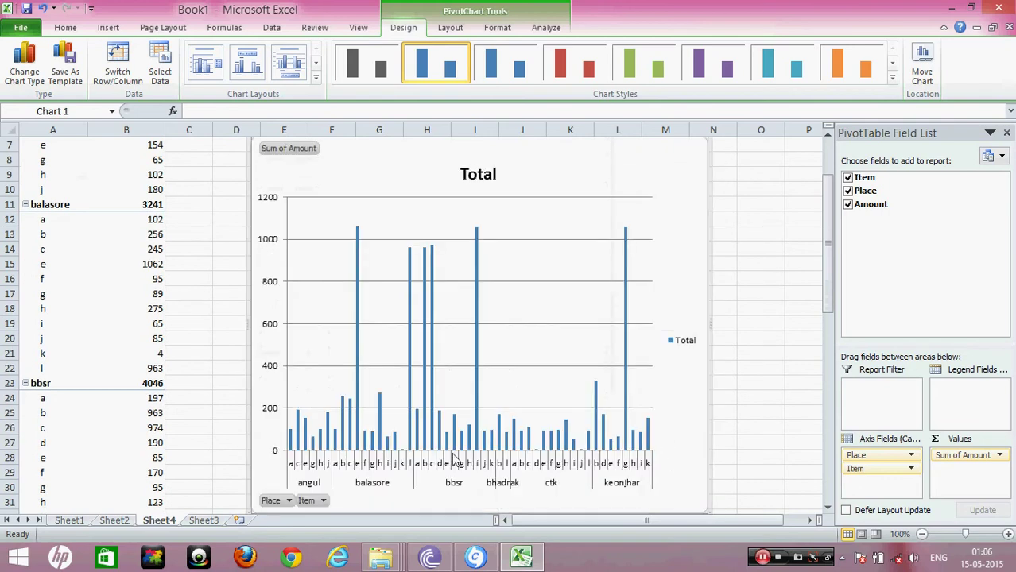
- Filter the PivotChart's Place field to only angul and balasore
left_click(288, 500)
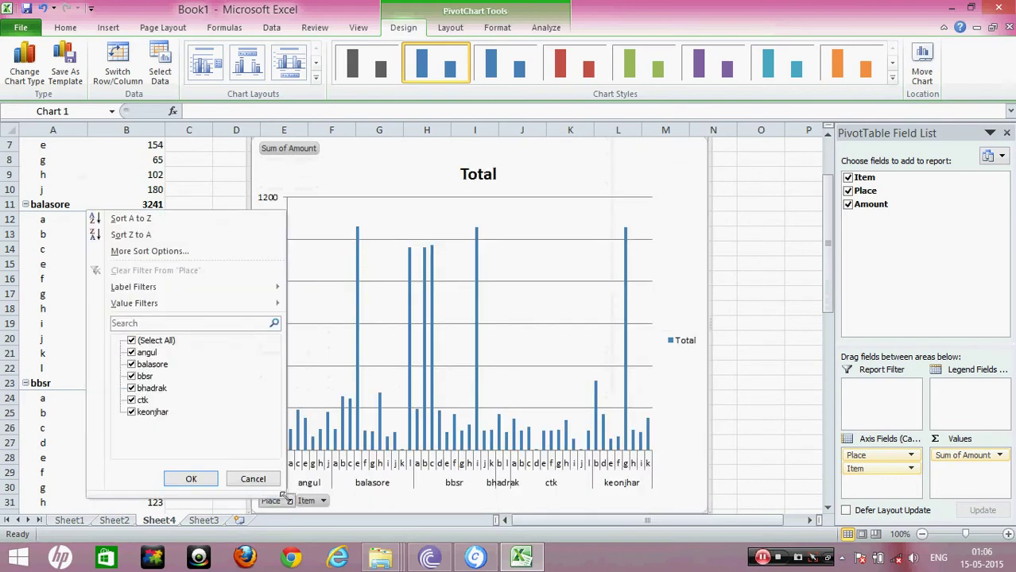
left_click(132, 341)
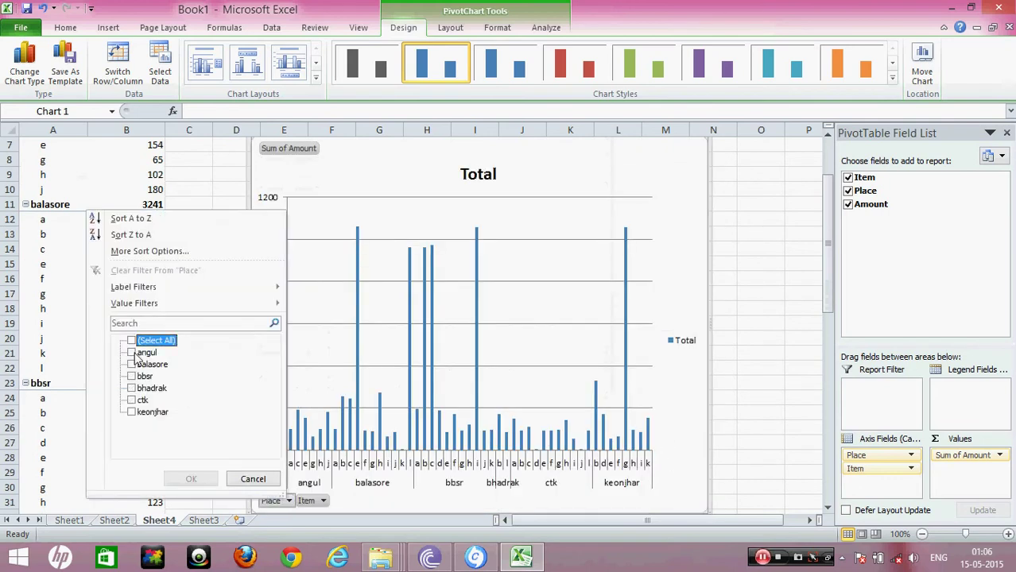
left_click(133, 353)
left_click(136, 365)
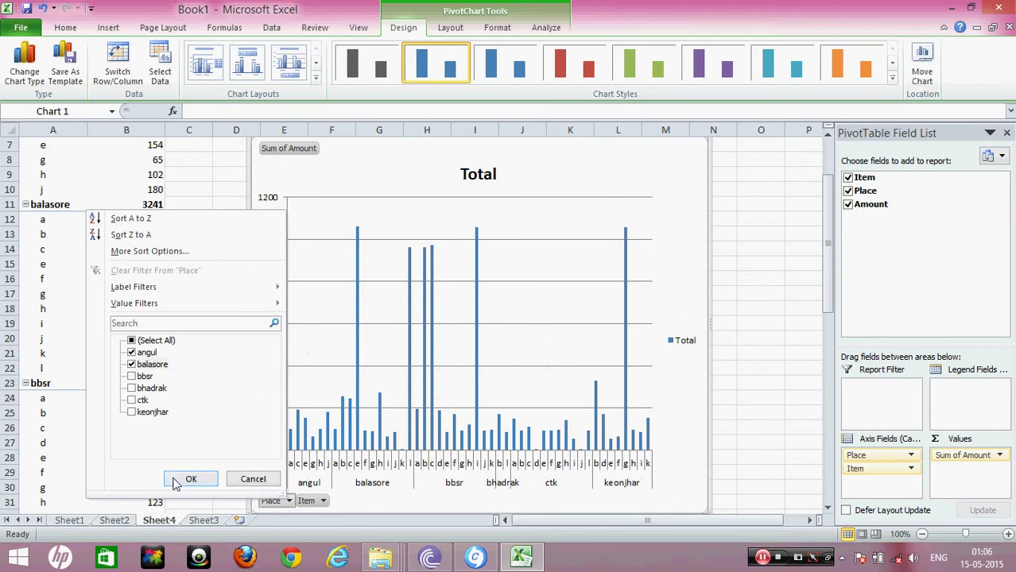
left_click(176, 478)
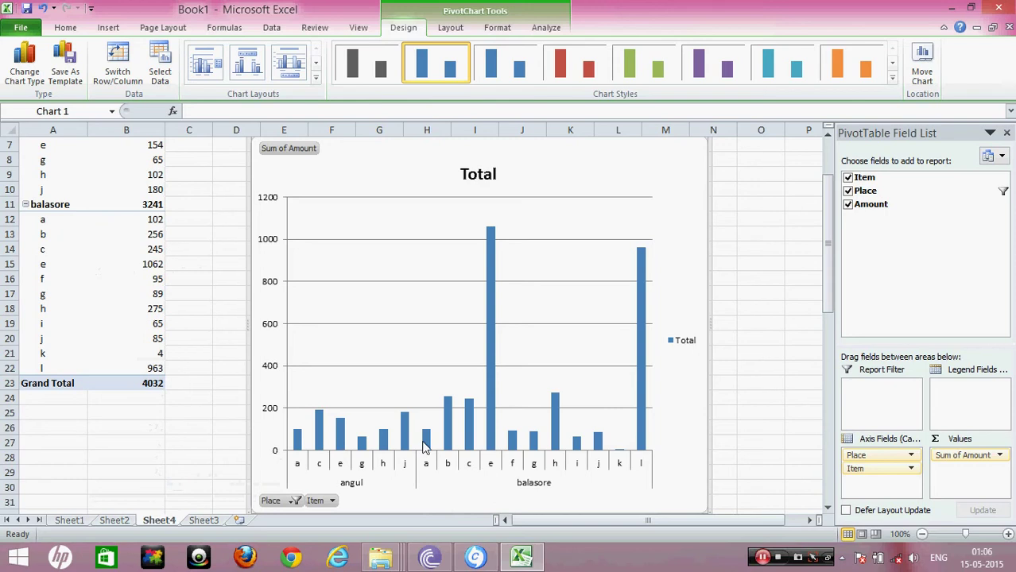
- Filter the PivotChart's Item field to only items b, d and e
left_click(333, 501)
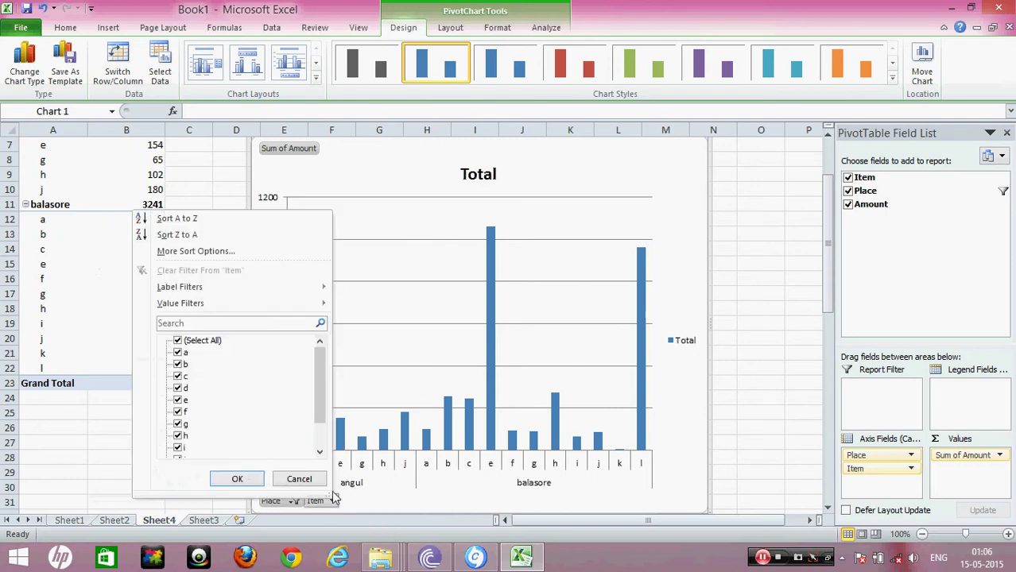
left_click(178, 342)
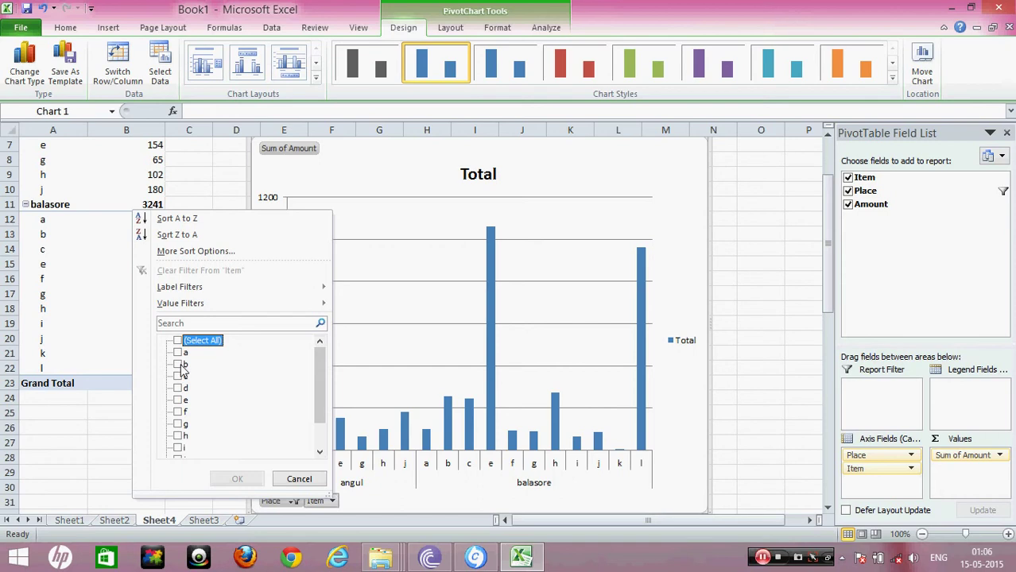
left_click(178, 364)
left_click(178, 388)
left_click(178, 400)
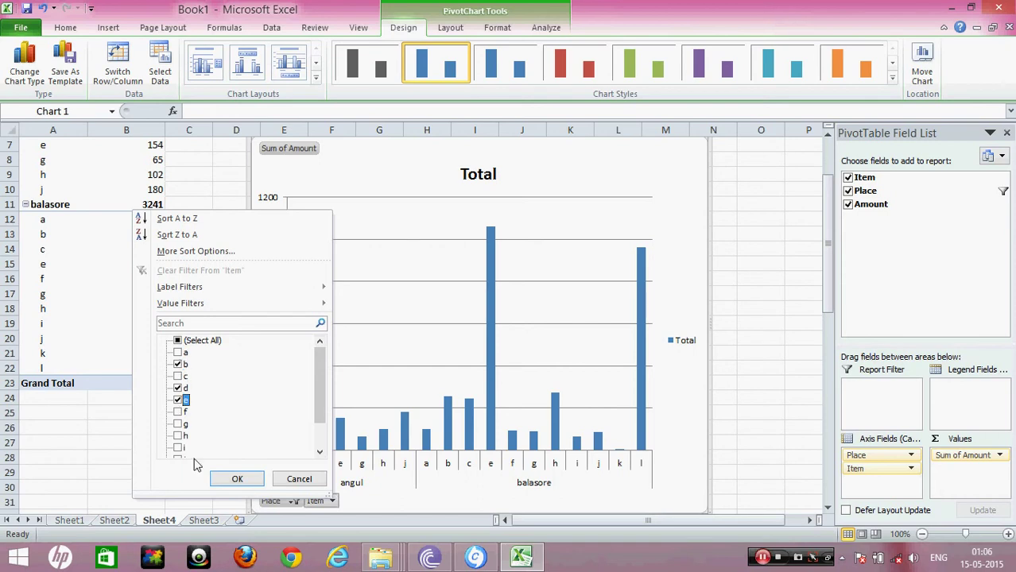
left_click(237, 480)
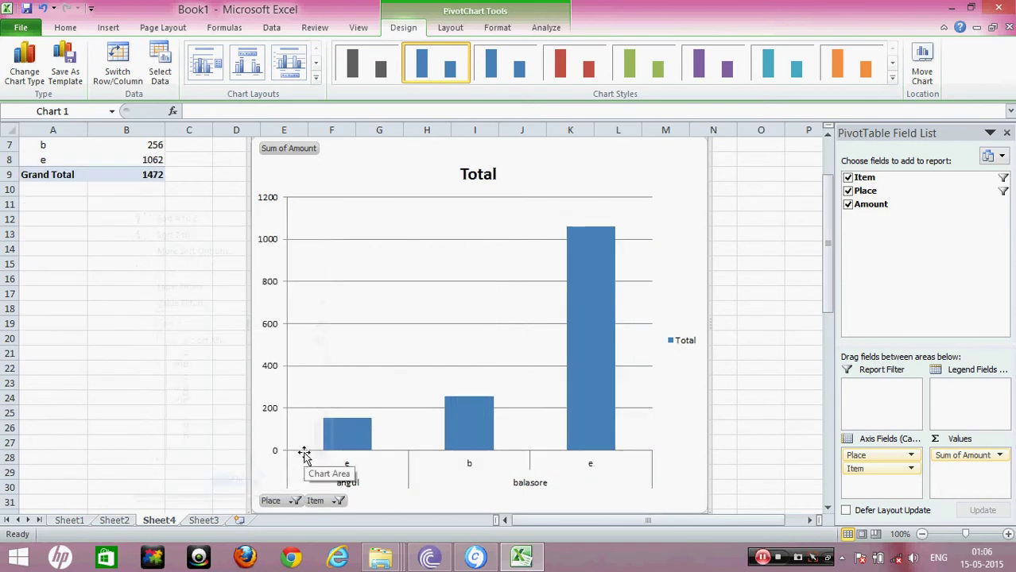
- Select all places again in the PivotChart's Place filter
scroll(398, 441, "up", 2)
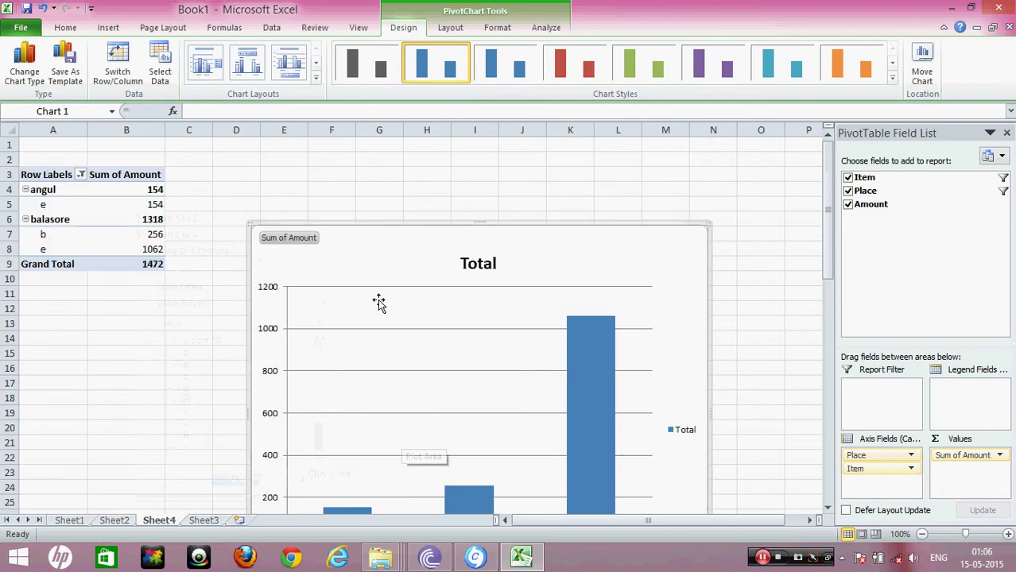
scroll(347, 308, "down", 1)
scroll(347, 338, "up", 5)
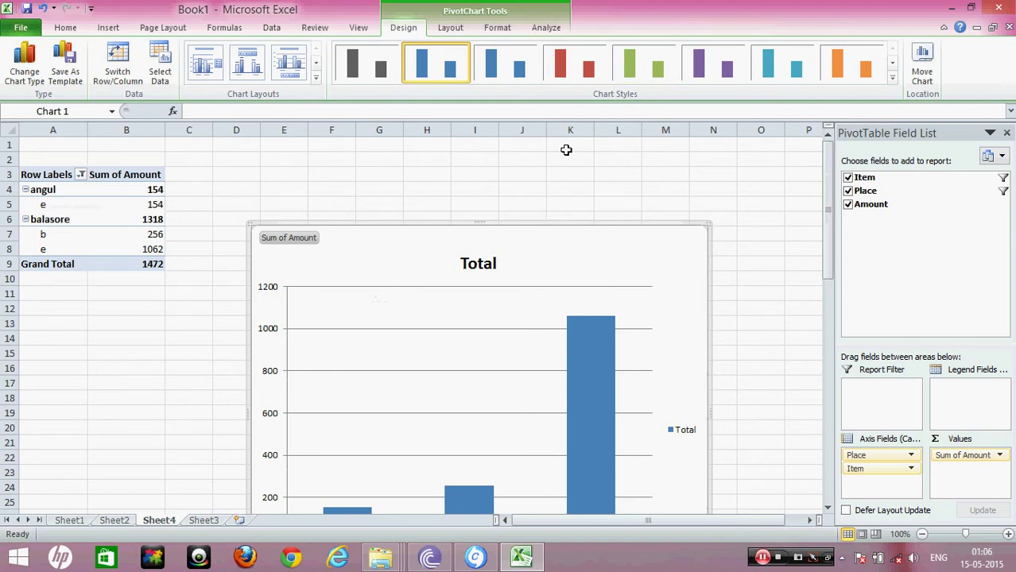
scroll(562, 149, "down", 4)
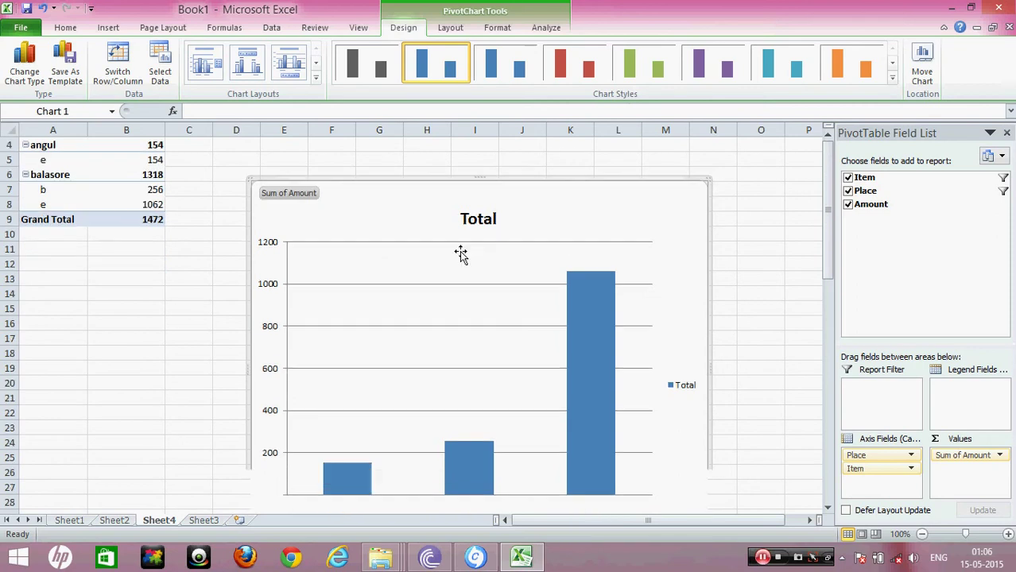
left_click(294, 411)
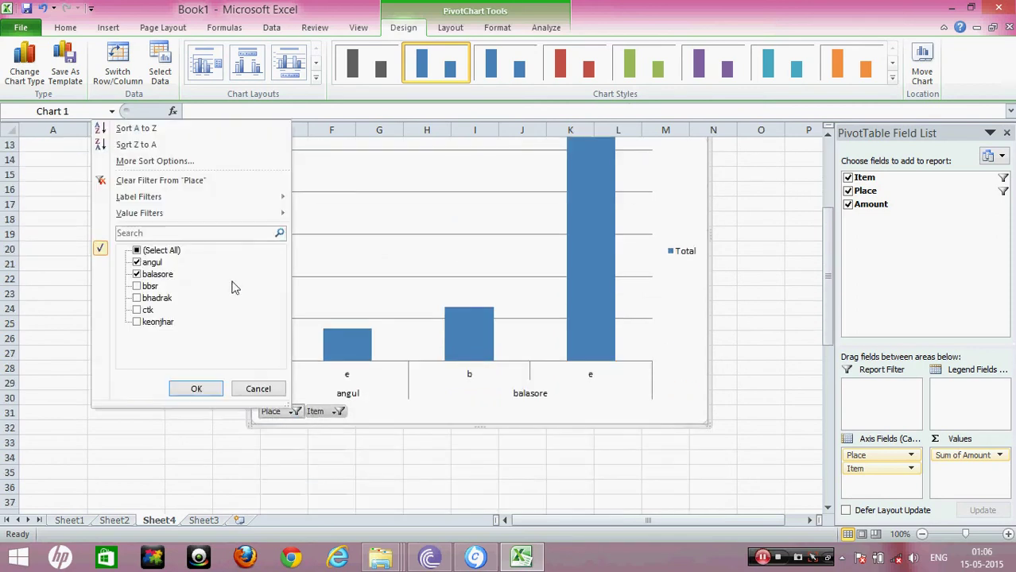
left_click(137, 251)
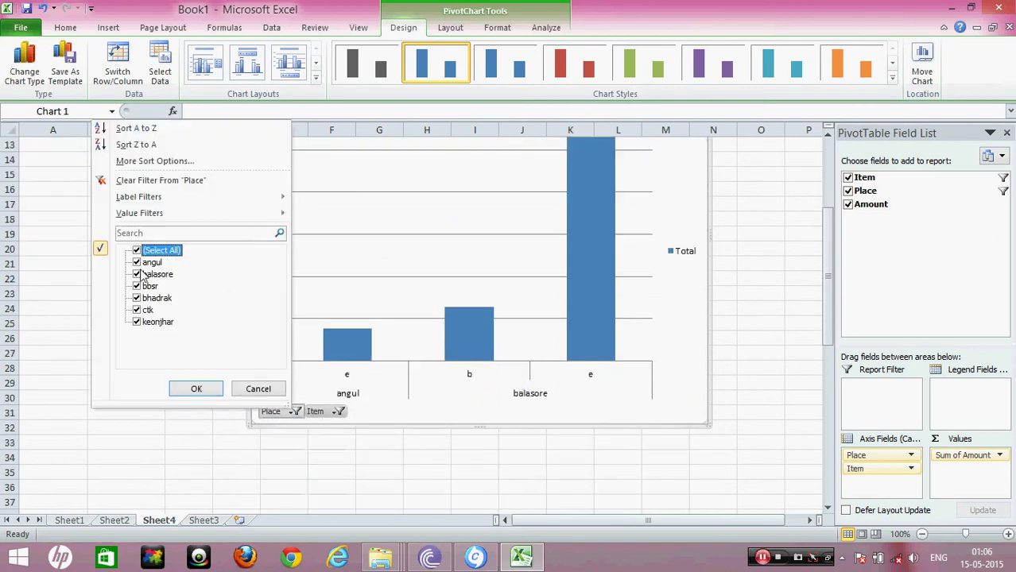
left_click(196, 389)
- Select all items again in the PivotChart's Item filter
scroll(68, 157, "up", 4)
scroll(349, 330, "down", 6)
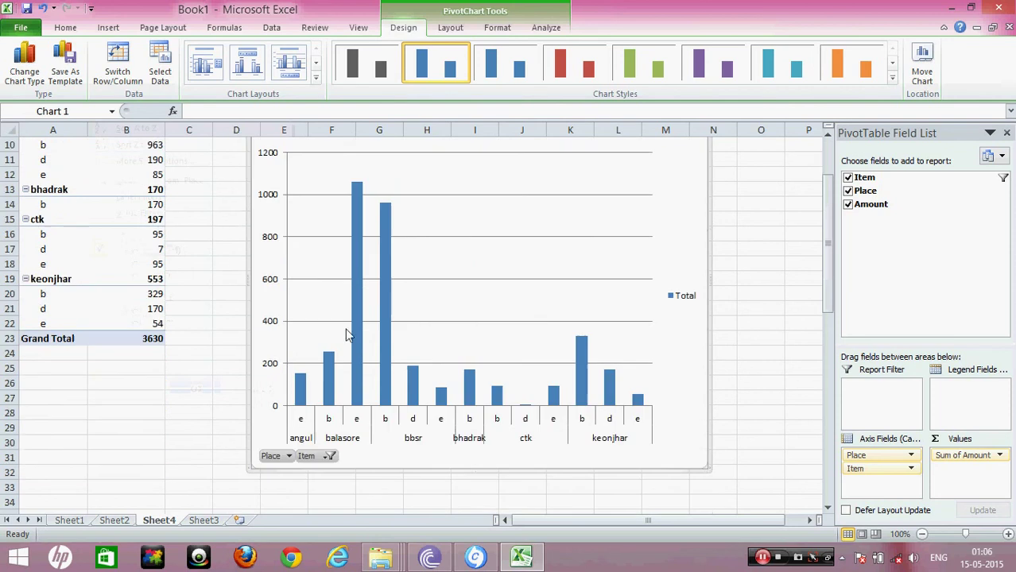
left_click(330, 323)
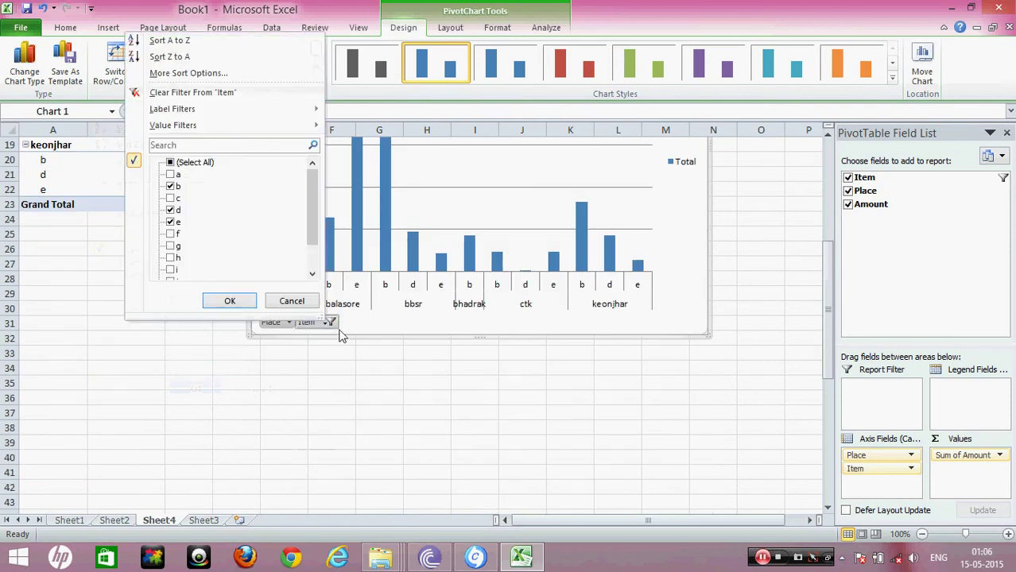
left_click(172, 163)
left_click(225, 299)
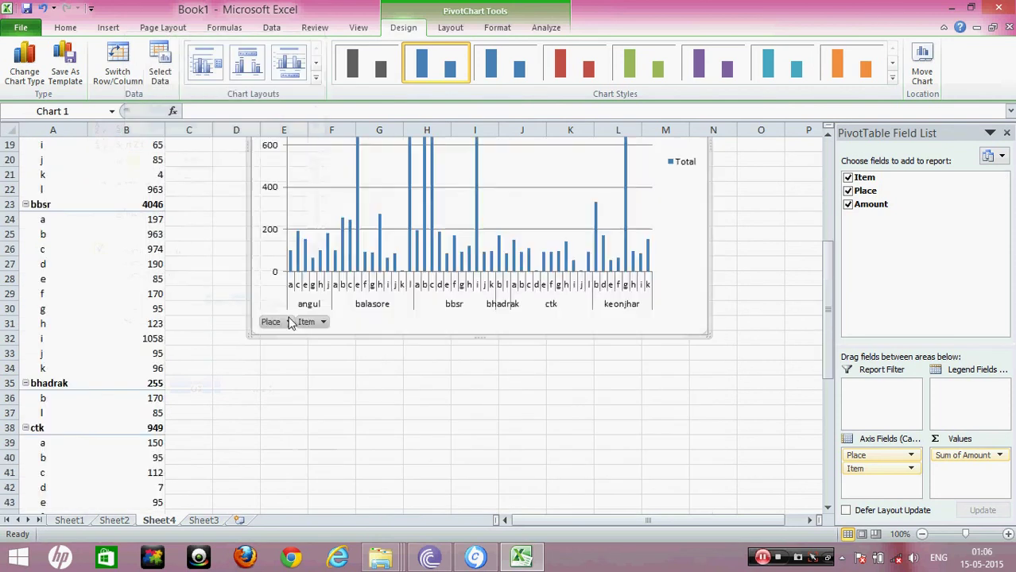
- Examine the unfiltered PivotChart and the data tables on Sheet2, Sheet1 and Sheet3
scroll(409, 286, "up", 5)
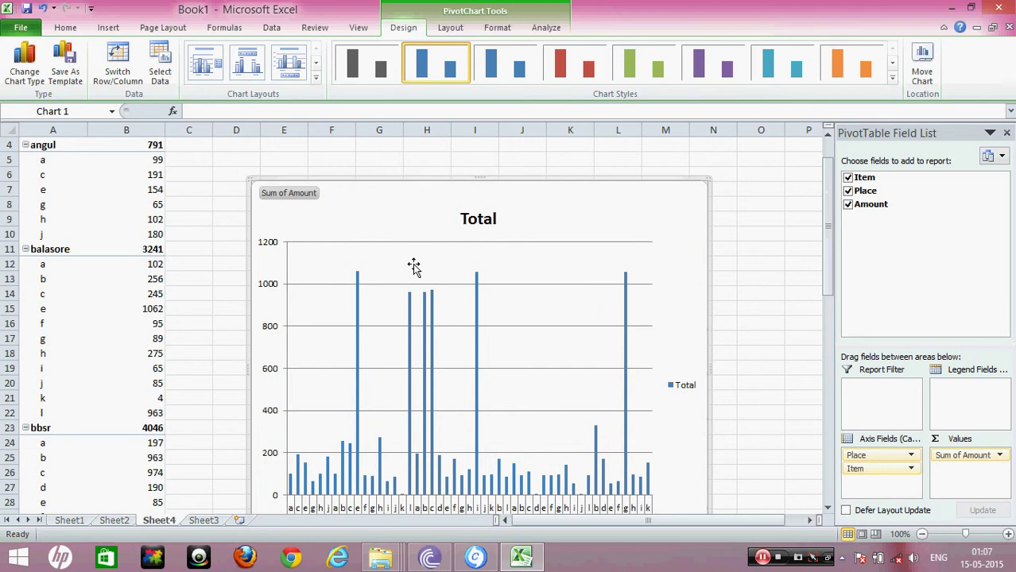
scroll(413, 266, "up", 1)
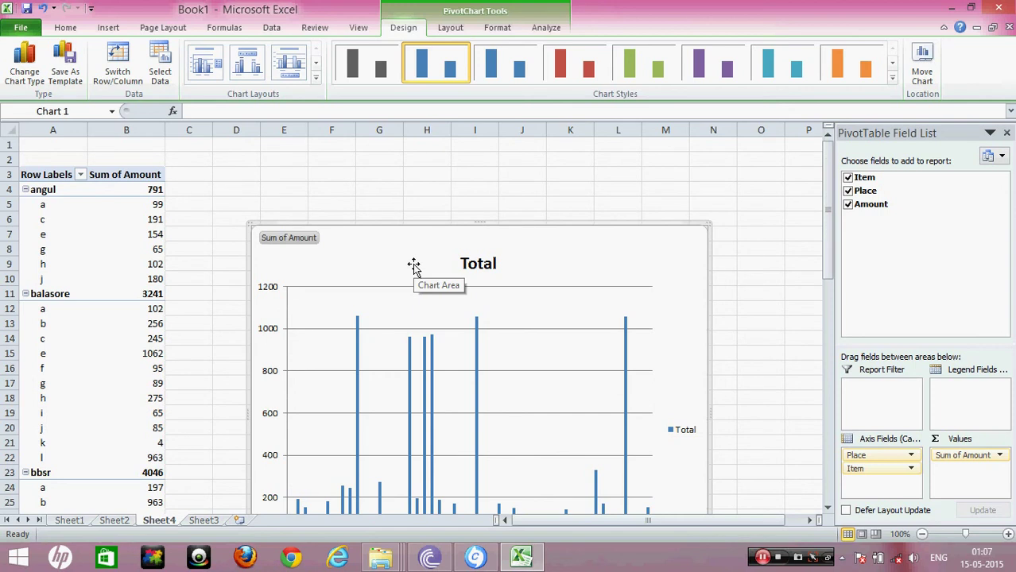
left_click(99, 523)
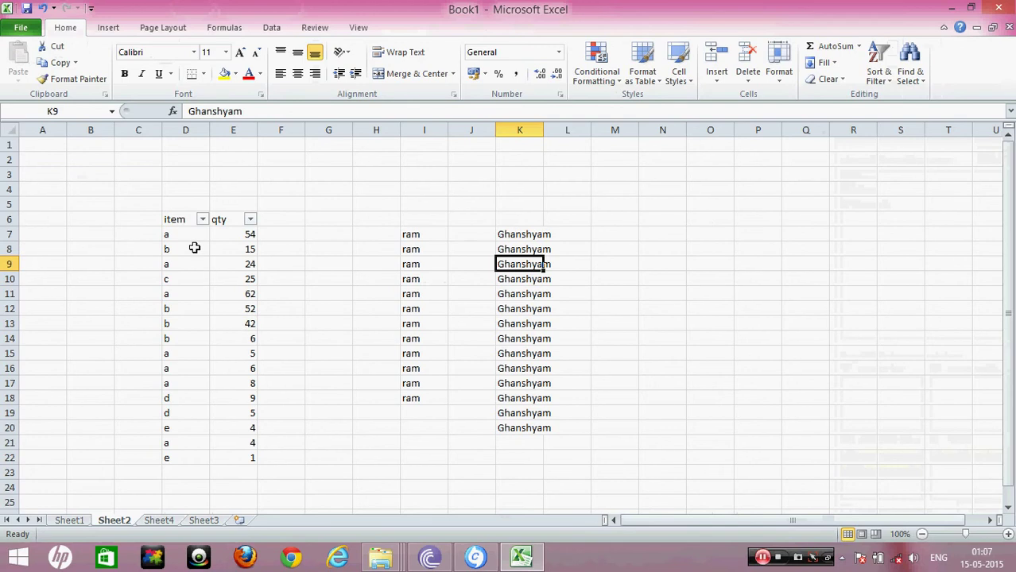
scroll(163, 352, "down", 4)
scroll(162, 352, "up", 4)
left_click(81, 521)
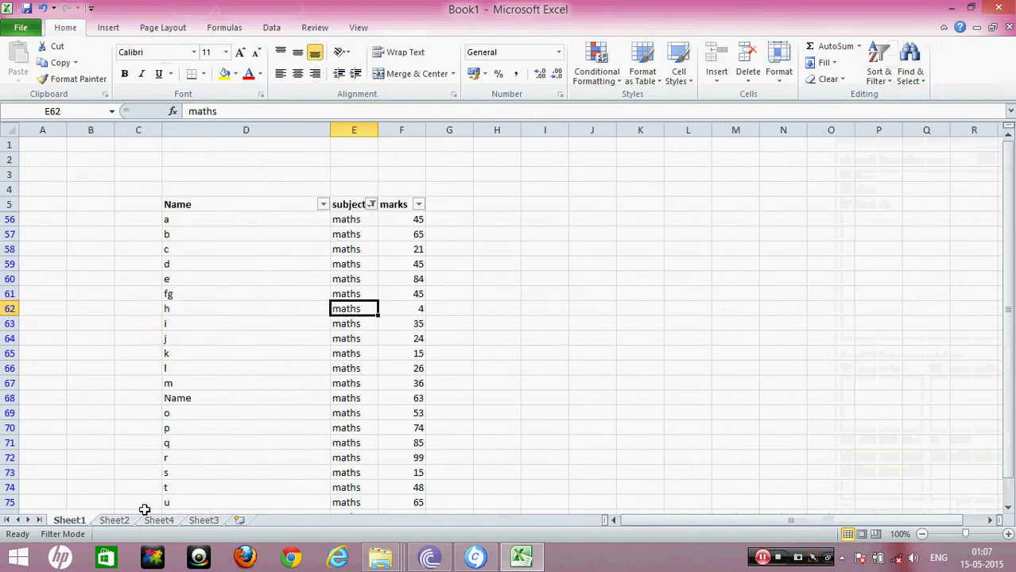
left_click(203, 520)
scroll(189, 211, "up", 2)
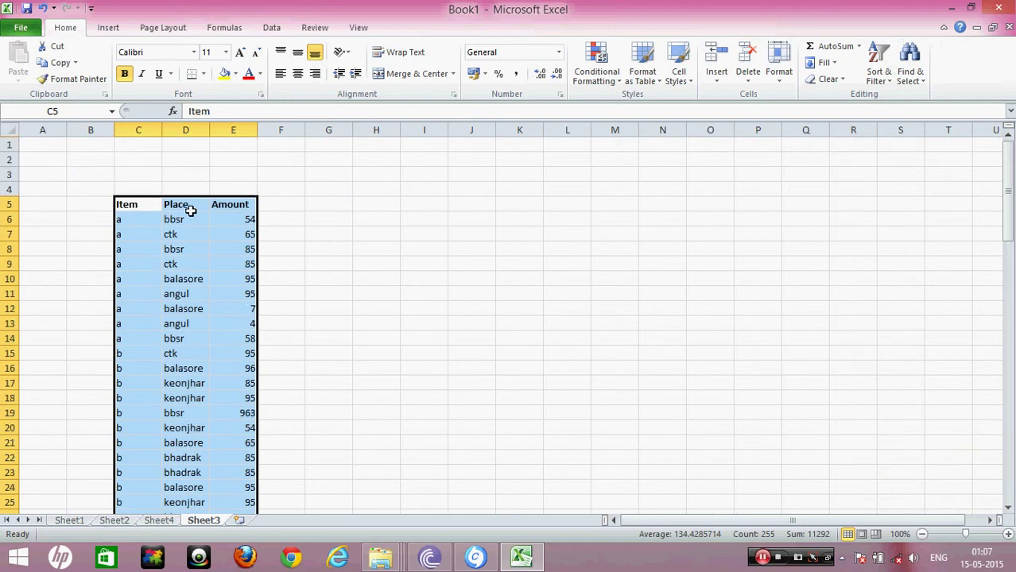
left_click(216, 190)
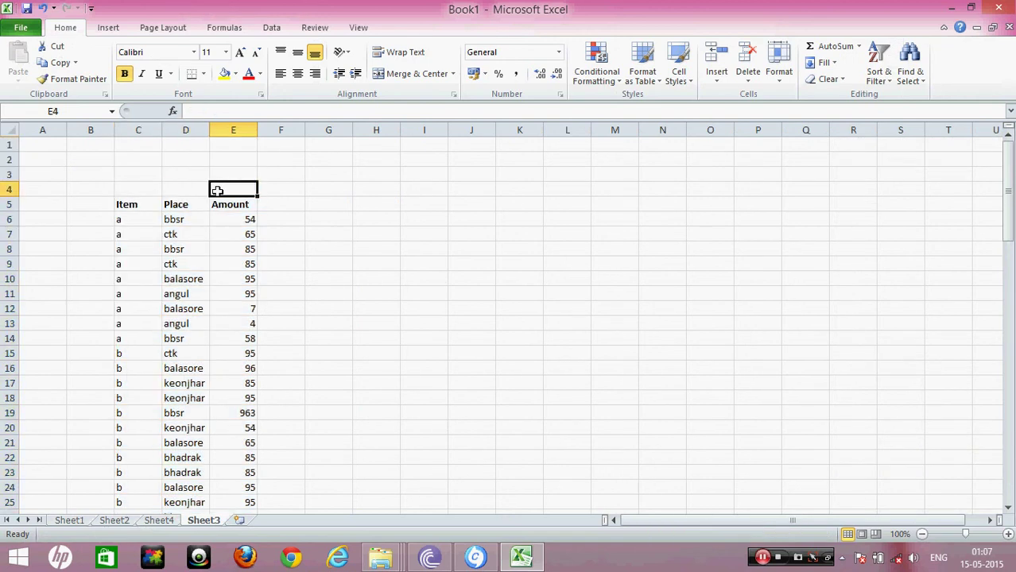
left_click(116, 32)
left_click(22, 83)
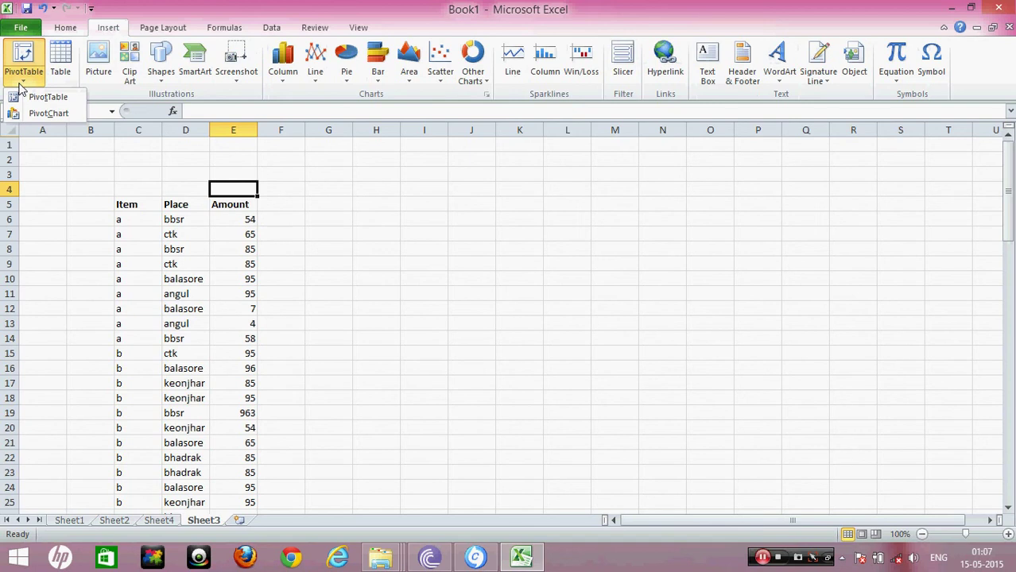
left_click(406, 216)
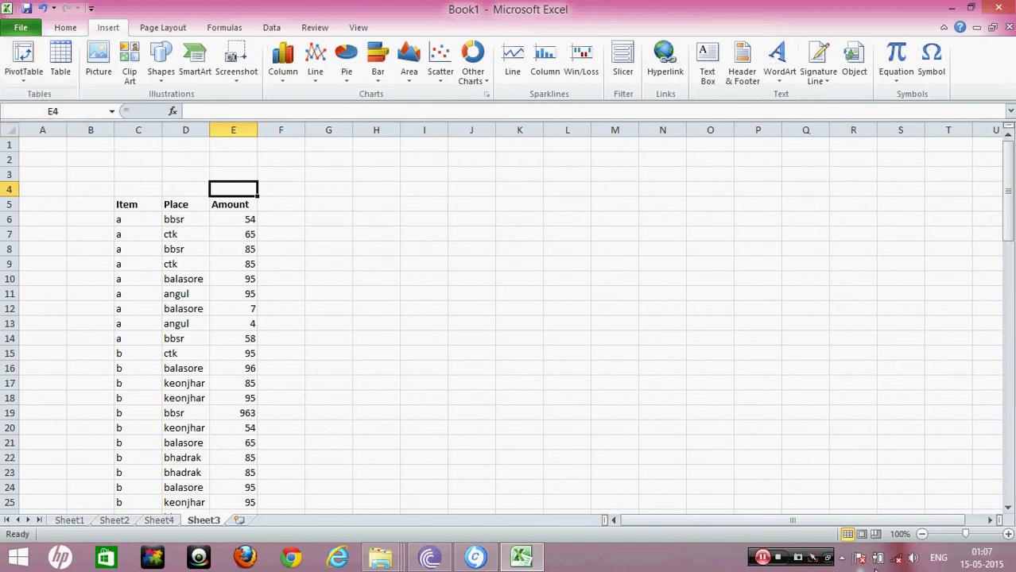